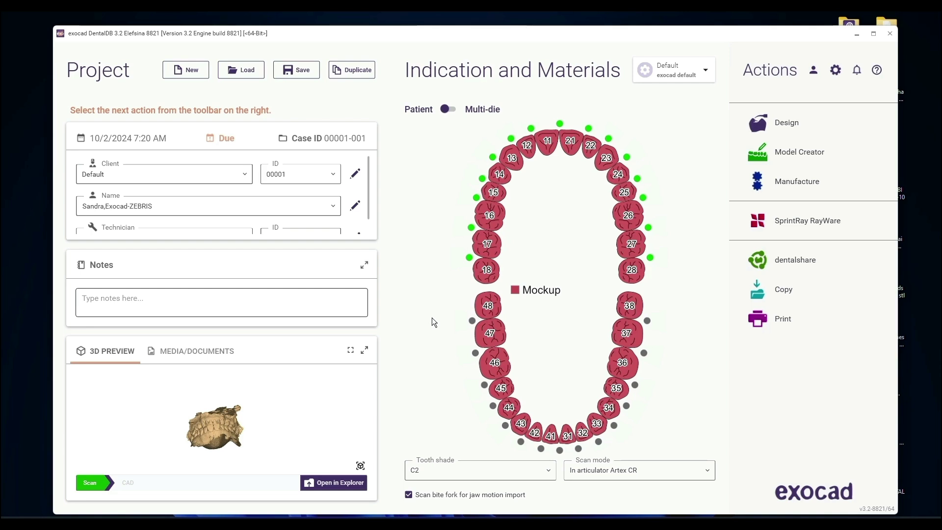
# Switch 'Scan bite fork for jaw motion import' off and back on, leaving it enabled
pyautogui.click(408, 495)
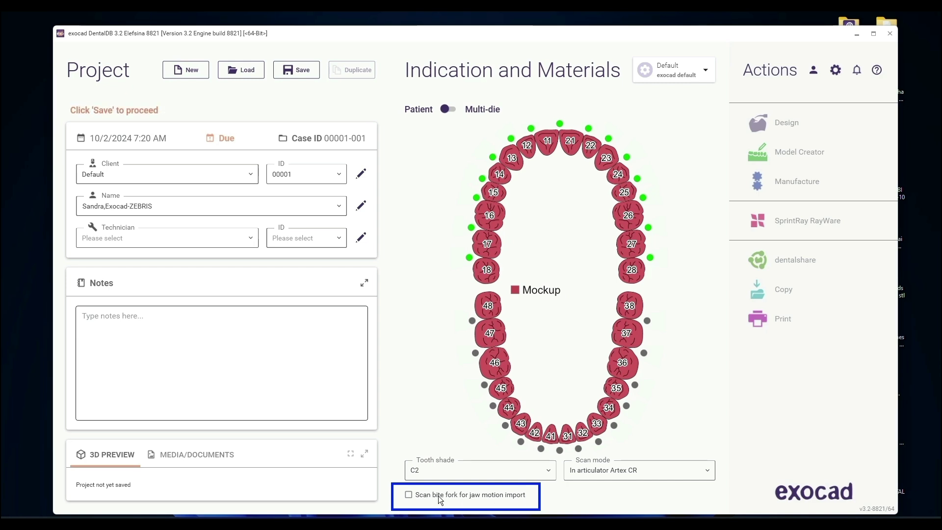
pyautogui.click(408, 495)
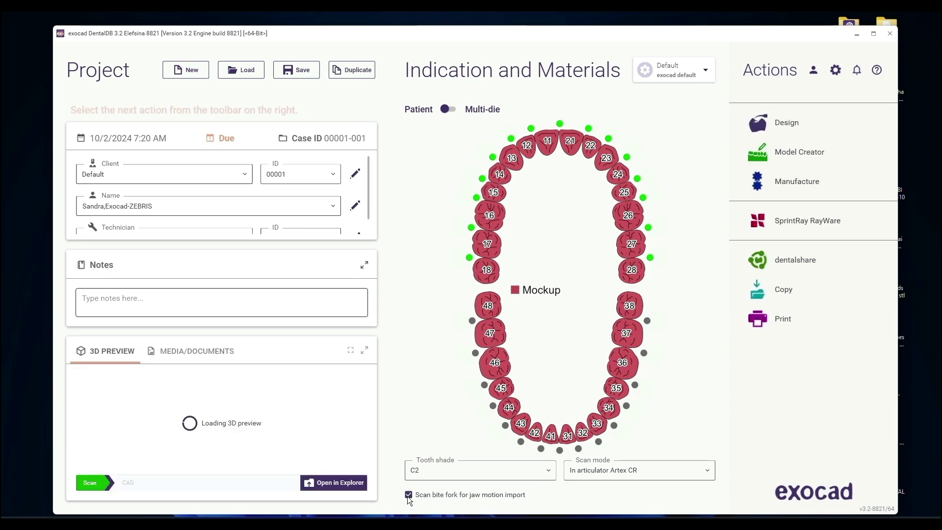
# Load UpperJawScan as the upper and pre-op scans, then Upper Bite Fork and LowerJawScan
pyautogui.click(778, 123)
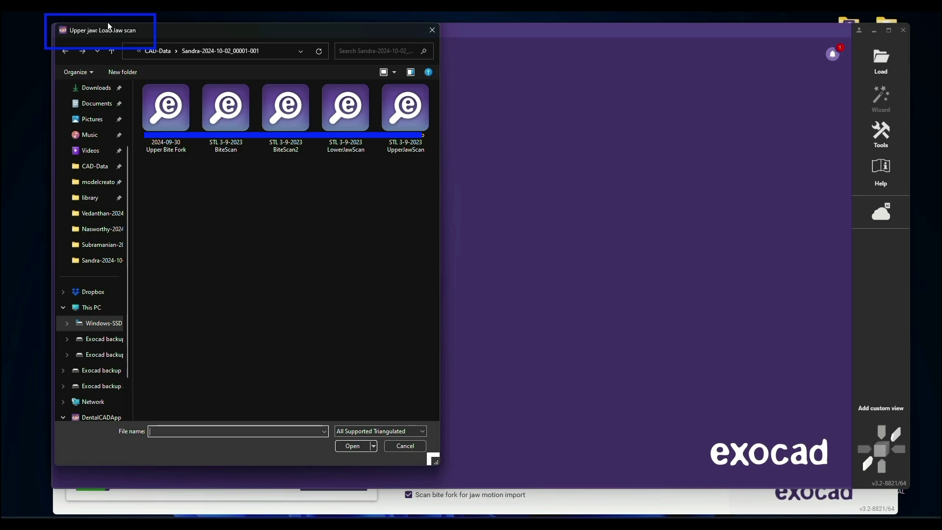
pyautogui.doubleClick(406, 114)
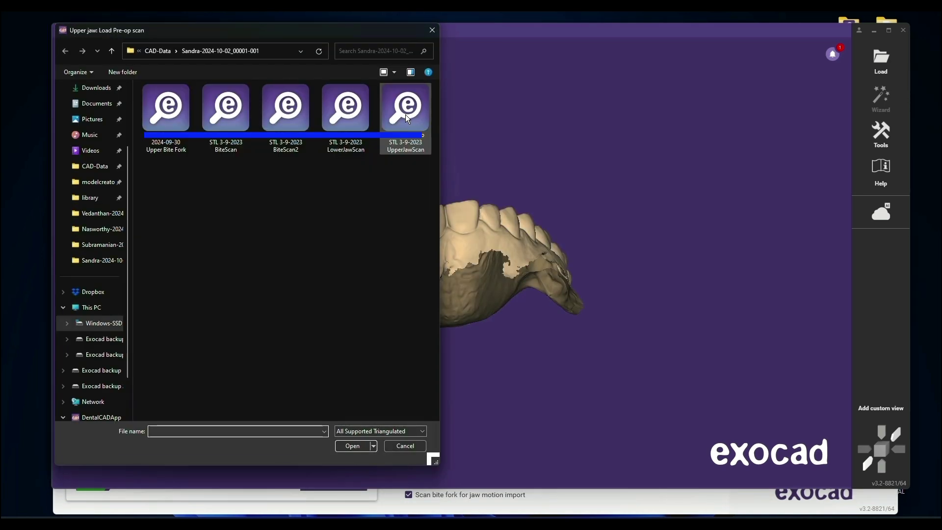
pyautogui.doubleClick(405, 113)
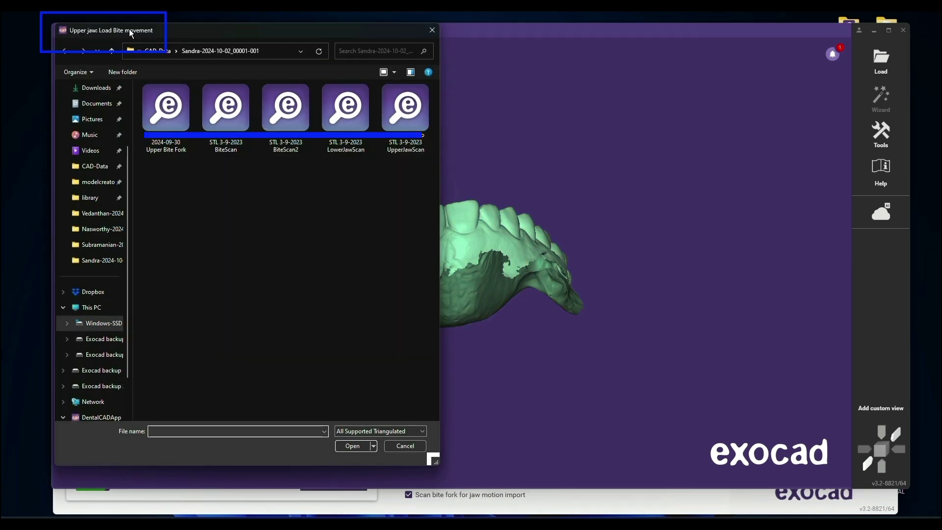
pyautogui.doubleClick(167, 108)
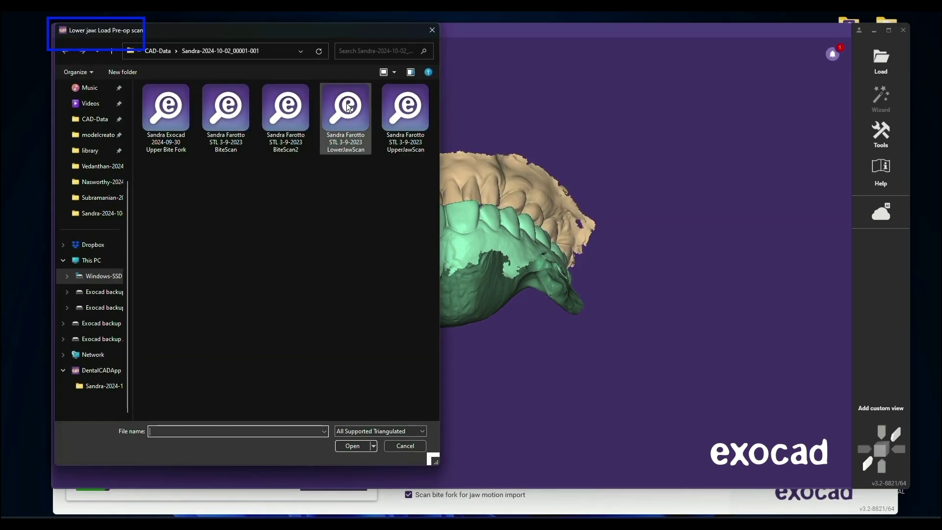
pyautogui.doubleClick(347, 106)
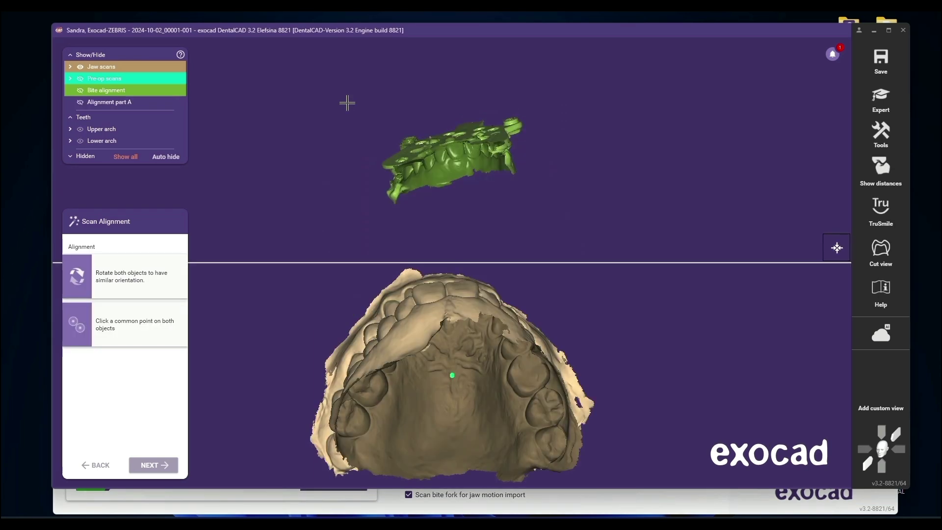
# Match the pre-op and upper jaw scans at one front-tooth point, check the overlap, and continue
pyautogui.click(496, 183)
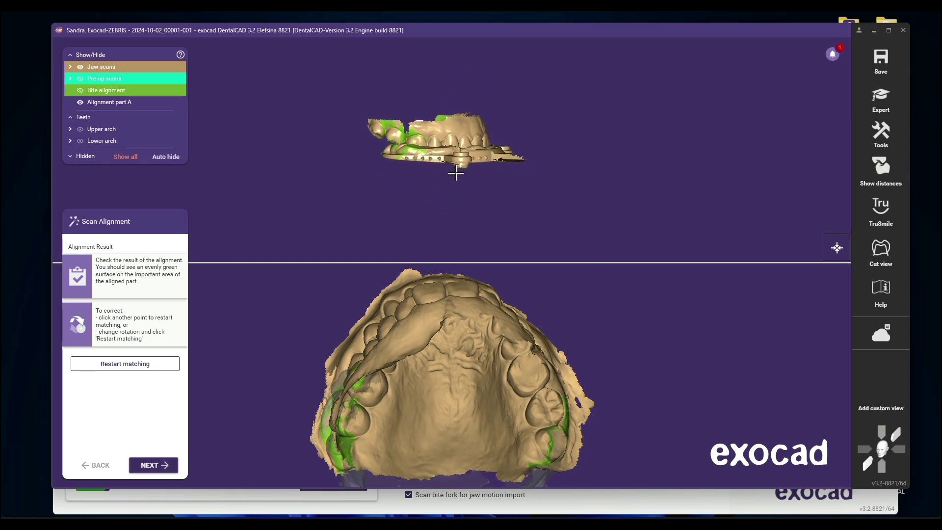
pyautogui.scroll(5, 461, 179)
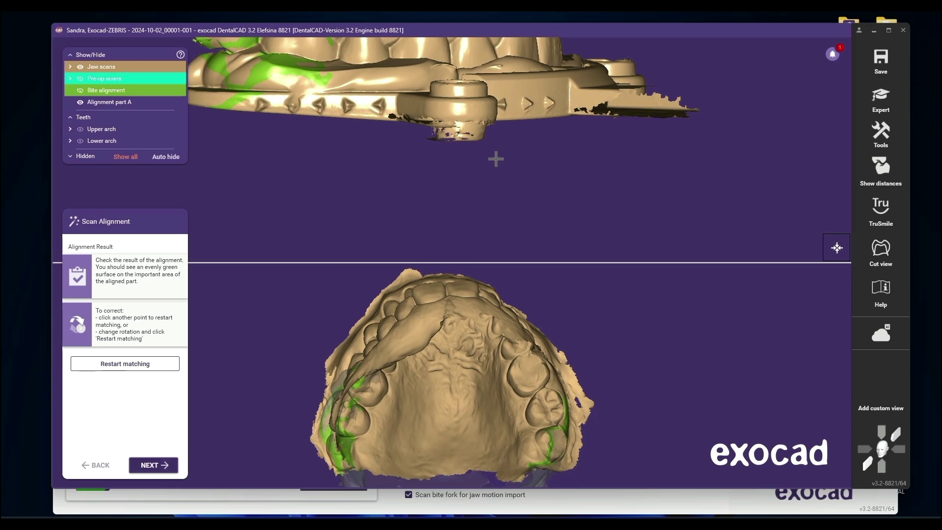
pyautogui.moveTo(495, 159); pyautogui.dragTo(578, 244, button='middle')
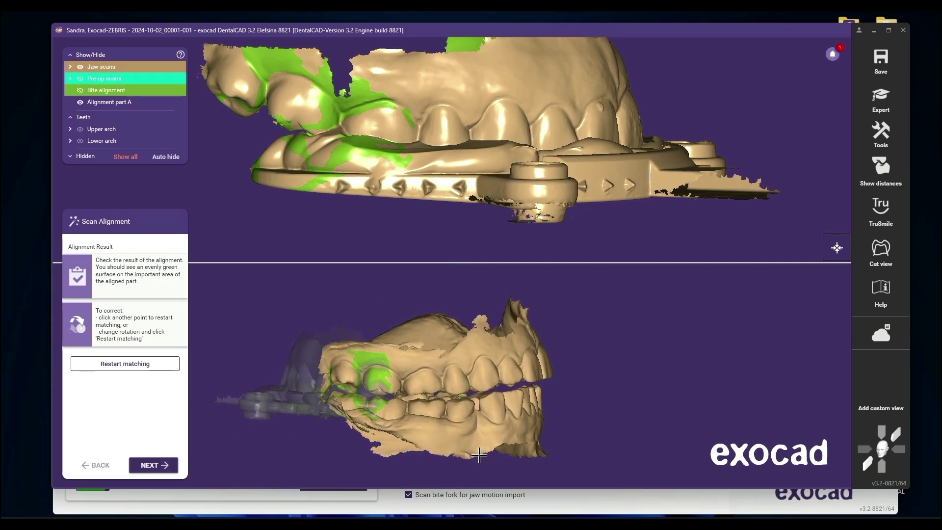
pyautogui.scroll(5, 479, 400)
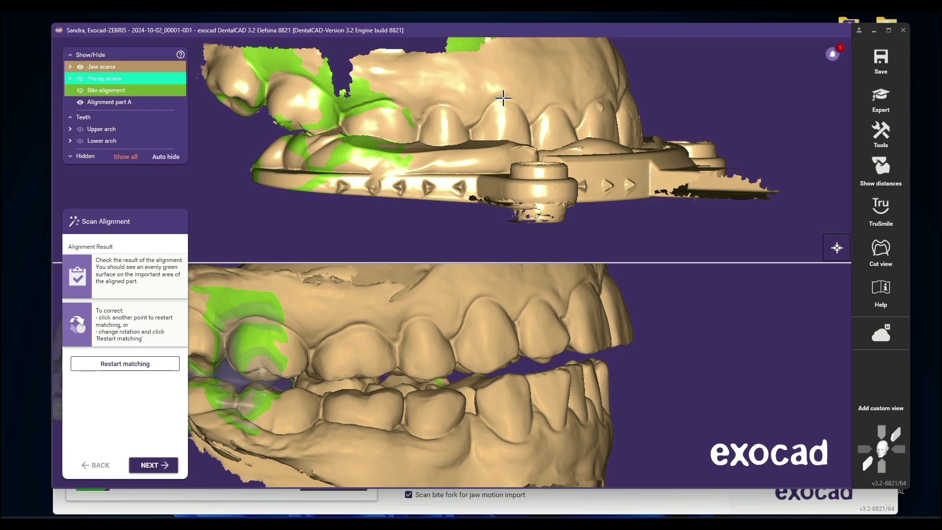
pyautogui.click(503, 98)
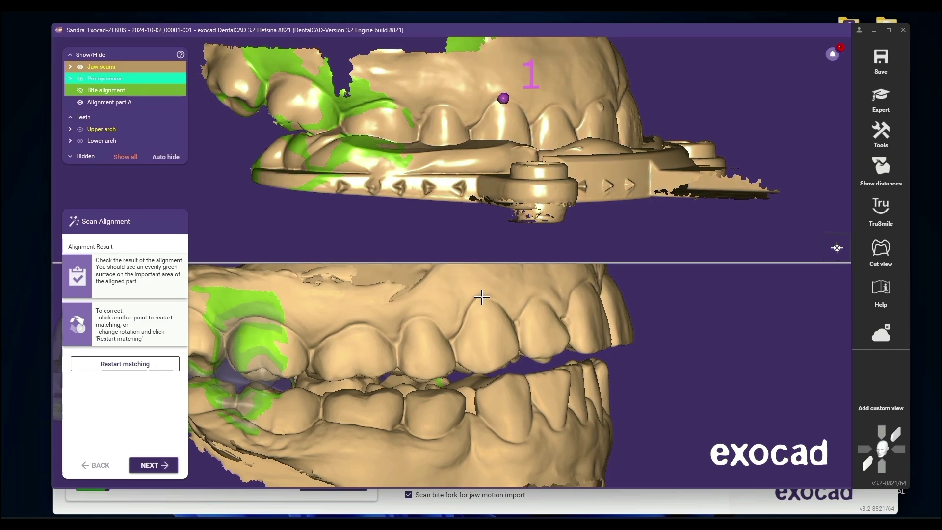
pyautogui.click(482, 297)
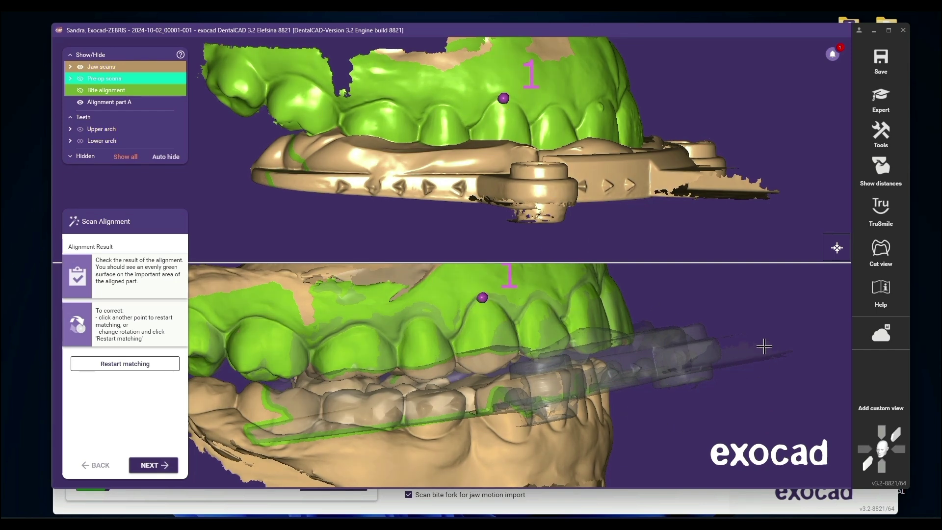
pyautogui.moveTo(761, 343); pyautogui.dragTo(542, 354, button='right')
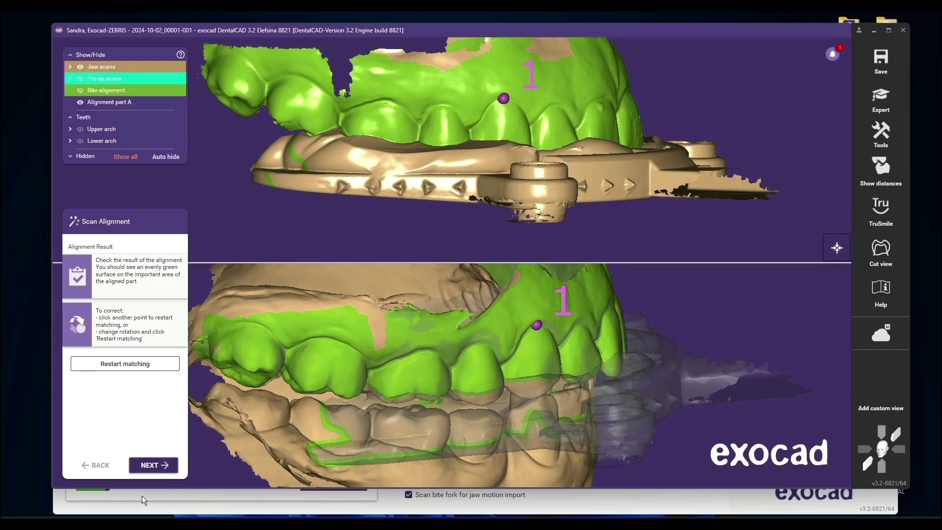
pyautogui.click(151, 466)
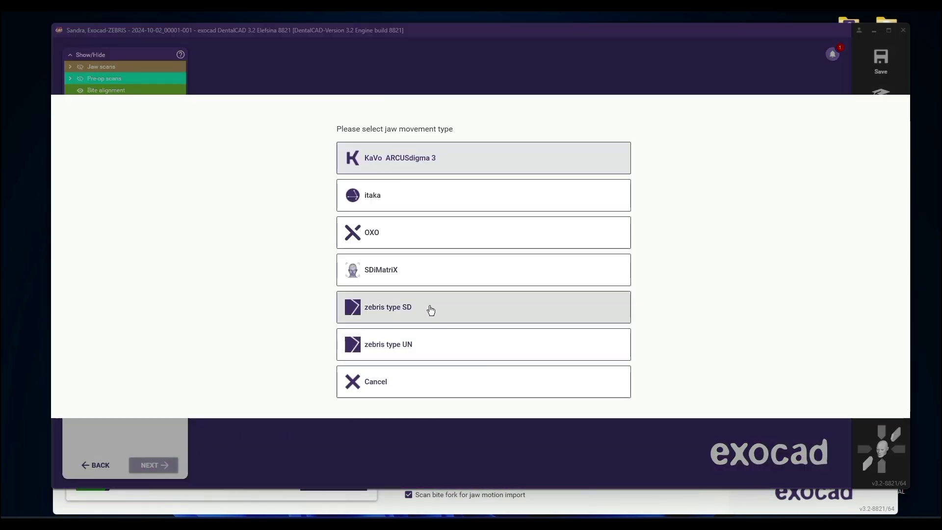
# Choose zebris type UN and match the recorded and scanned bite forks at one common point
pyautogui.click(423, 352)
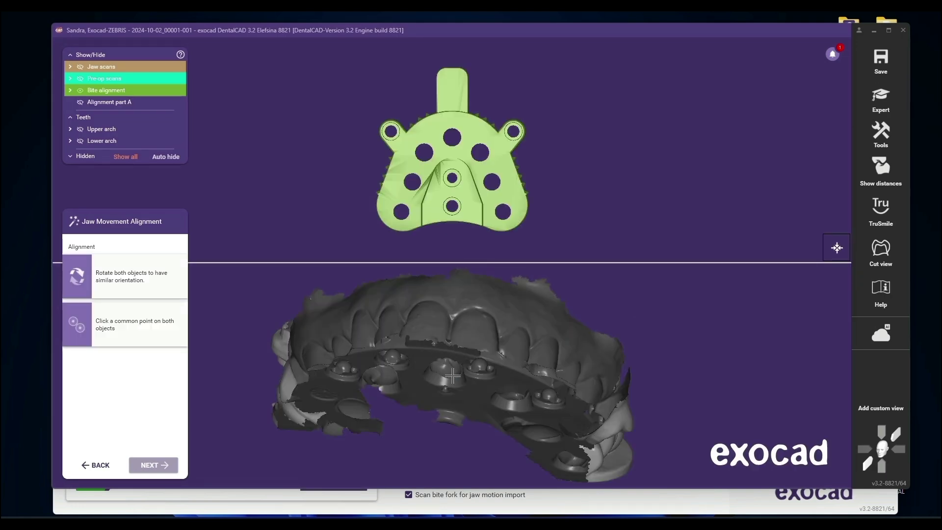
pyautogui.moveTo(452, 376); pyautogui.dragTo(451, 378, button='right')
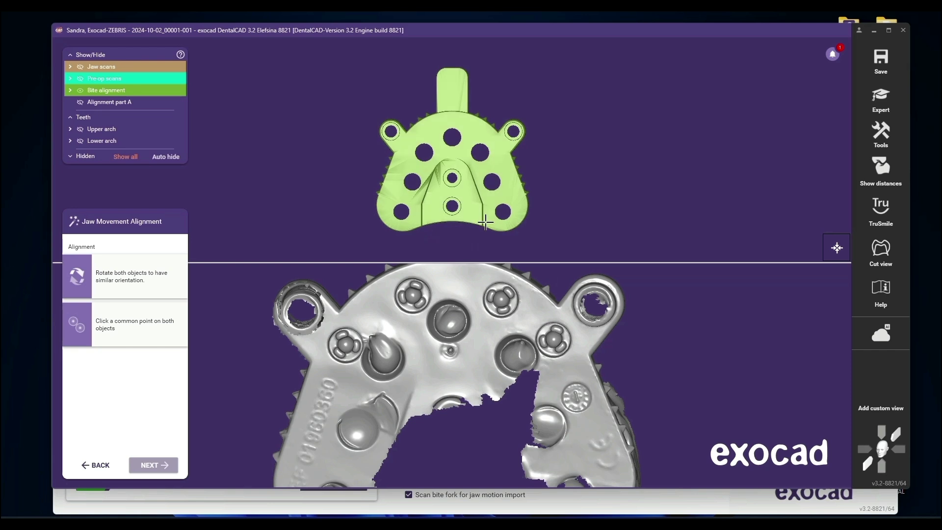
pyautogui.scroll(5, 435, 166)
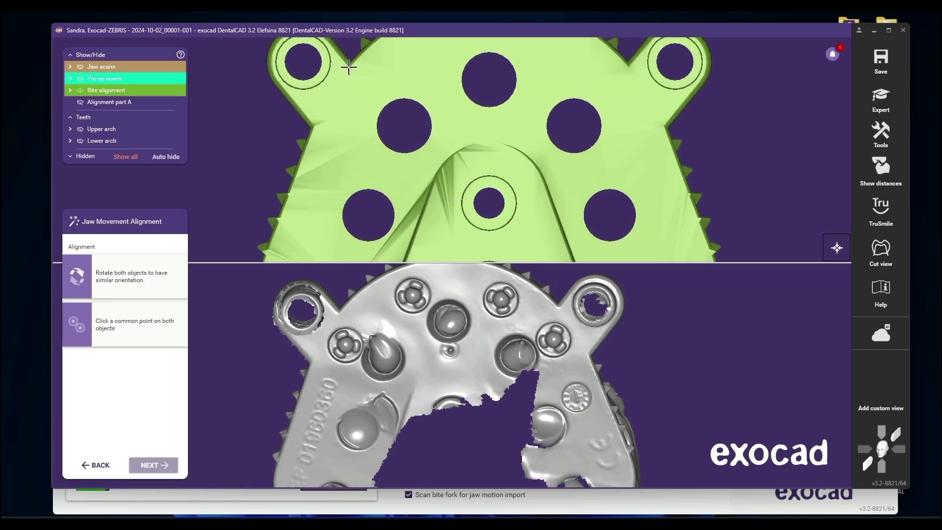
pyautogui.click(348, 67)
pyautogui.click(338, 312)
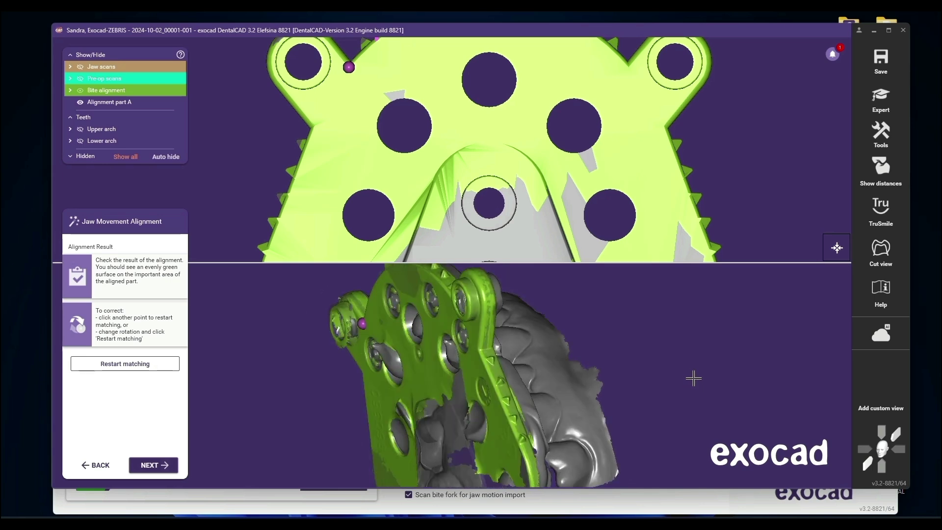
pyautogui.click(153, 467)
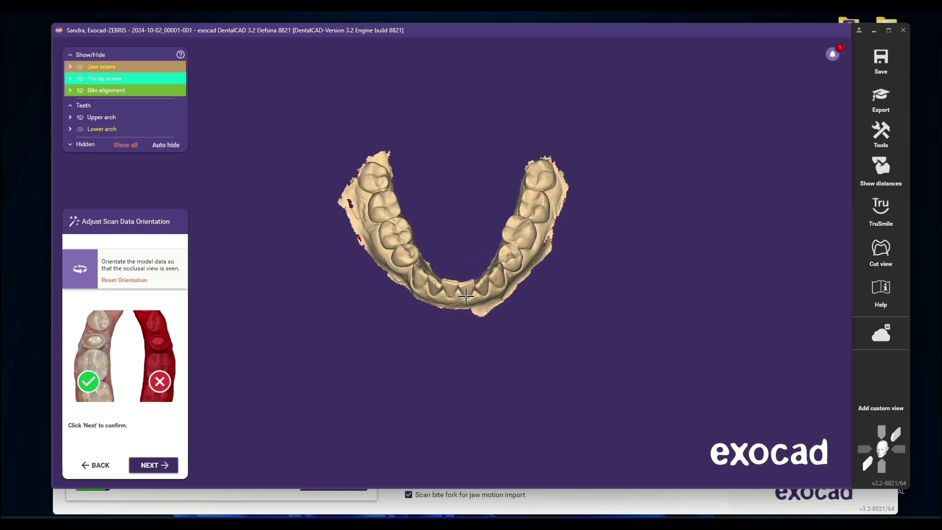
# Tilt the arch to an occlusal view, confirm the orientation, and zoom into the bite
pyautogui.moveTo(465, 294); pyautogui.dragTo(469, 255, button='right')
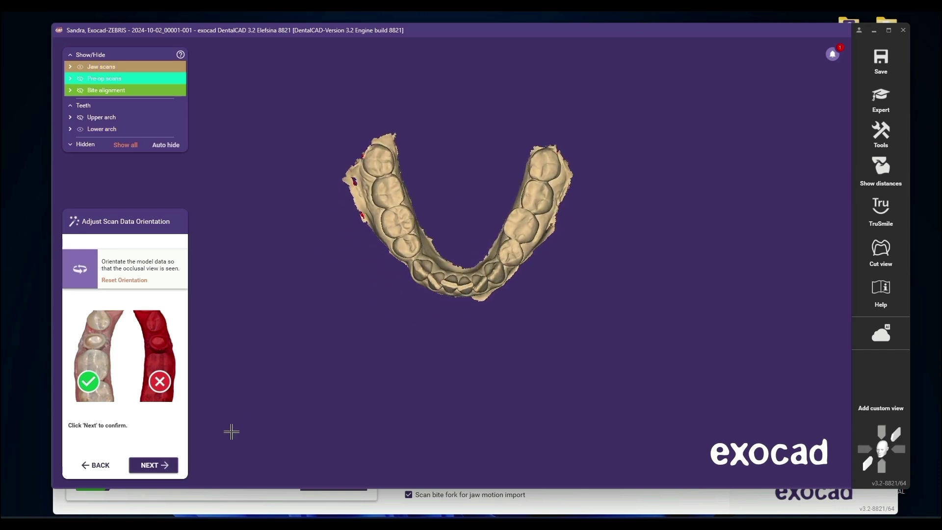
pyautogui.click(152, 464)
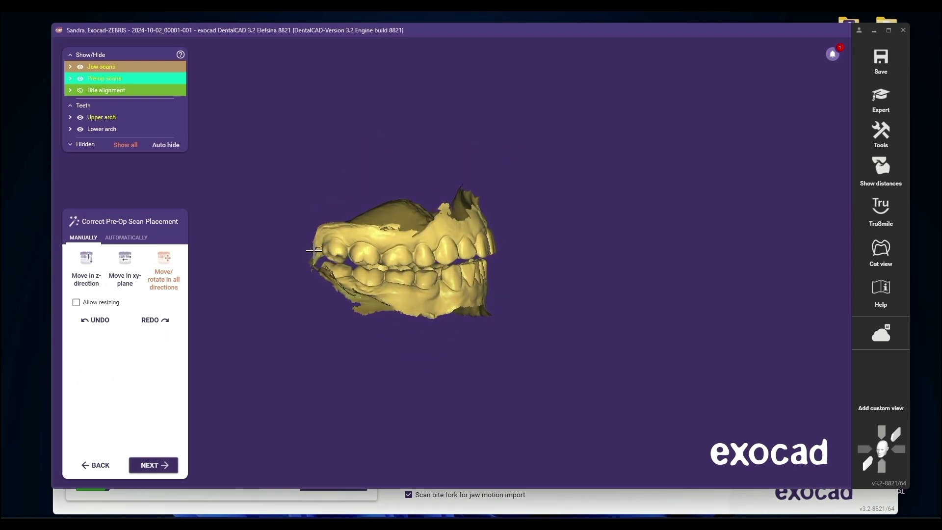
pyautogui.scroll(3, 310, 284)
pyautogui.scroll(2, 311, 284)
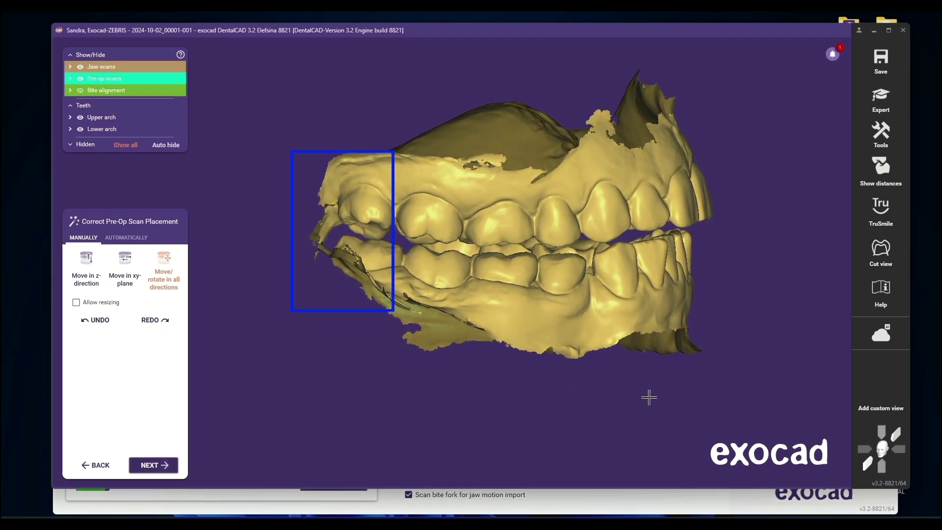
# Switch to Expert mode and toggle the bite fork scan twice, leaving it hidden
pyautogui.click(881, 100)
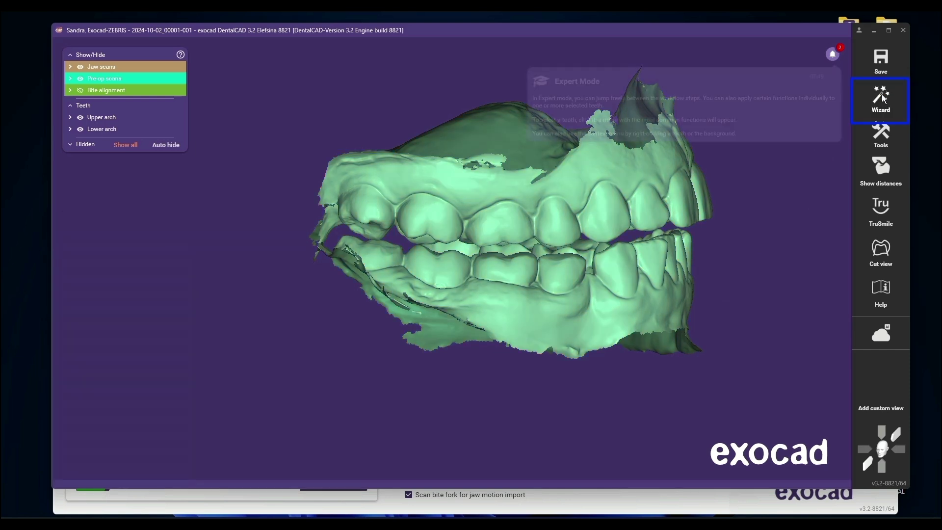
pyautogui.click(79, 92)
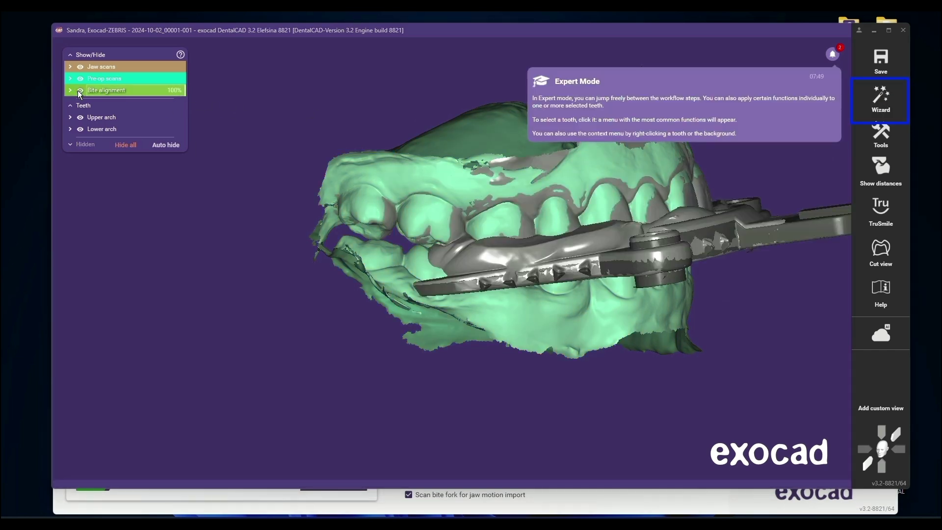
pyautogui.click(79, 91)
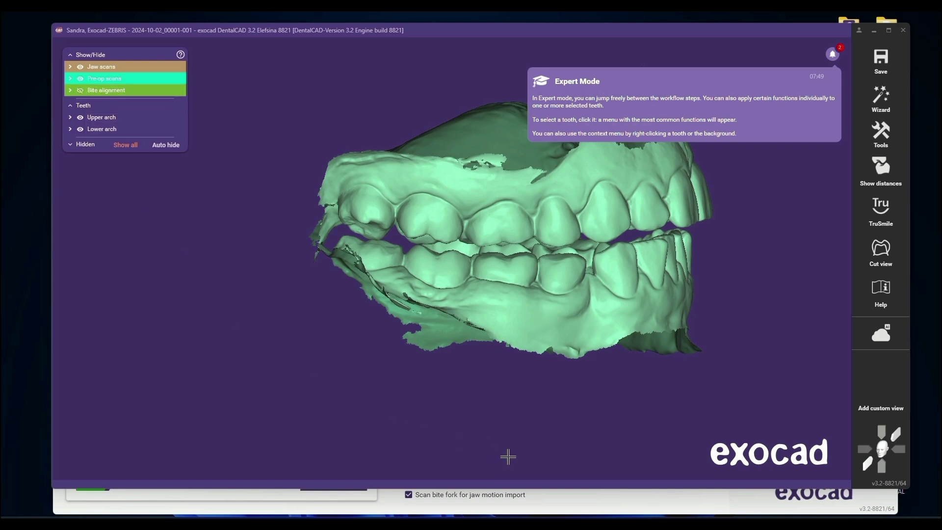
pyautogui.click(80, 91)
pyautogui.click(80, 90)
# Hide the lower arch and trim two stray fragments from the upper arch in Edit Mesh
pyautogui.press('l')
pyautogui.click(881, 132)
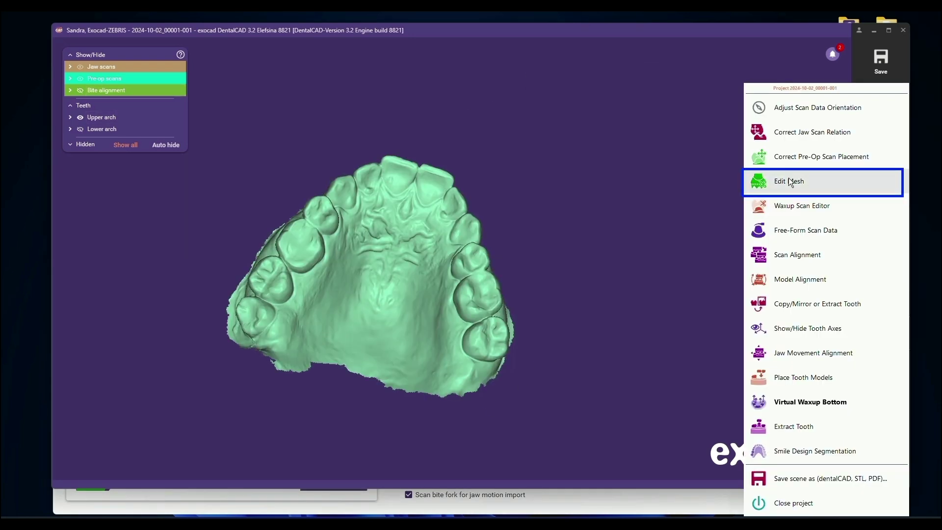
pyautogui.click(786, 182)
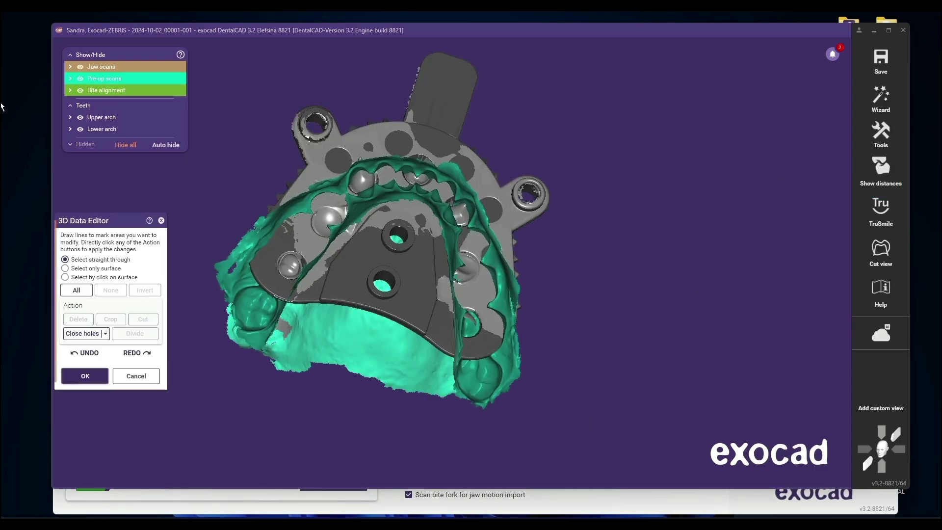
pyautogui.moveTo(208, 331)
pyautogui.mouseDown()
pyautogui.moveTo(252, 353)
pyautogui.moveTo(313, 346)
pyautogui.moveTo(501, 389)
pyautogui.moveTo(406, 421)
pyautogui.moveTo(221, 396)
pyautogui.moveTo(195, 341)
pyautogui.mouseUp()
pyautogui.click(78, 319)
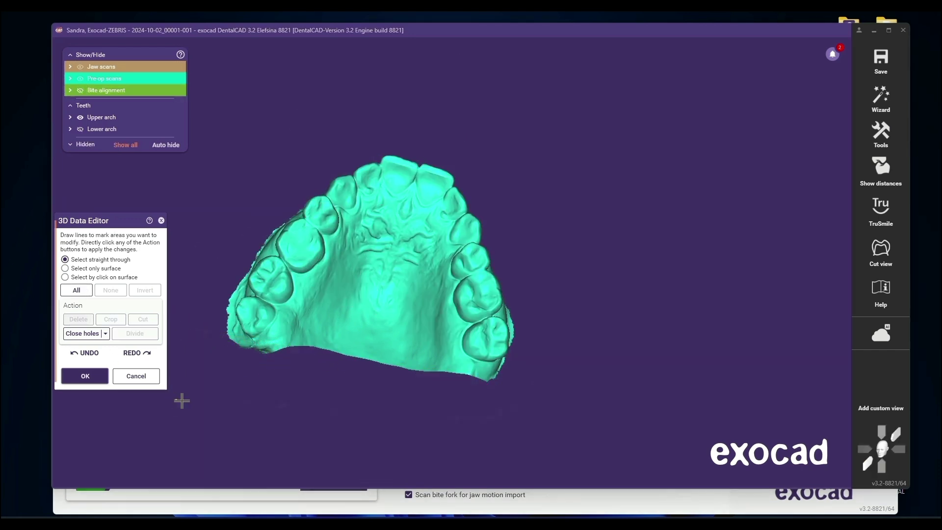
pyautogui.moveTo(292, 426); pyautogui.dragTo(300, 433, button='right')
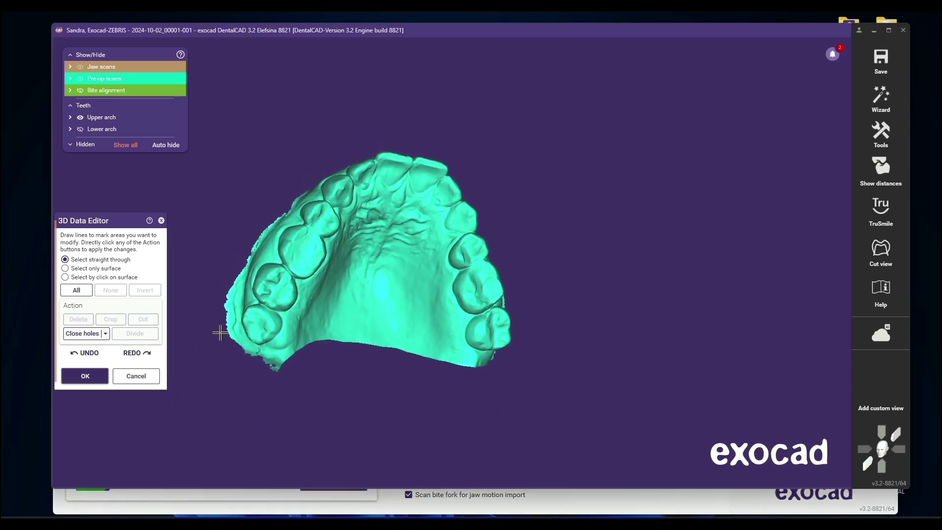
pyautogui.moveTo(220, 329)
pyautogui.mouseDown()
pyautogui.moveTo(246, 347)
pyautogui.moveTo(292, 348)
pyautogui.moveTo(334, 365)
pyautogui.moveTo(232, 403)
pyautogui.moveTo(186, 359)
pyautogui.mouseUp()
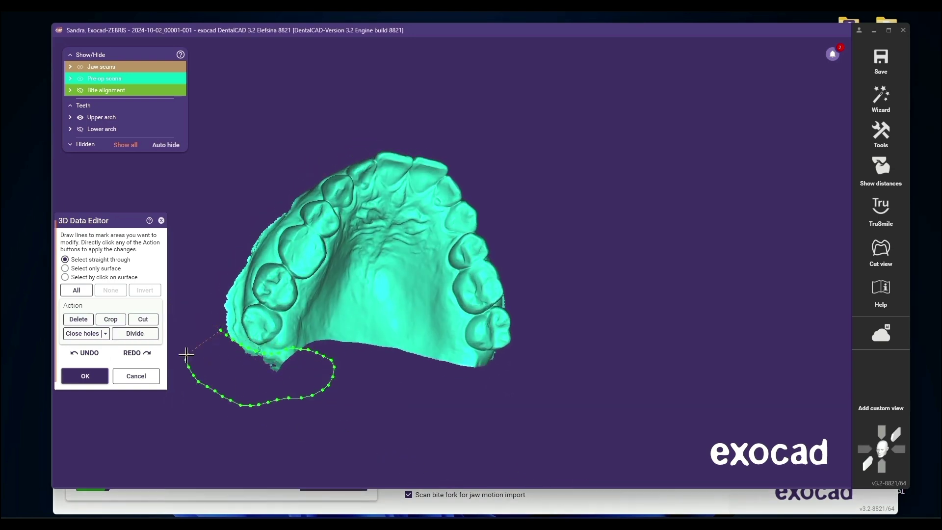
pyautogui.click(77, 320)
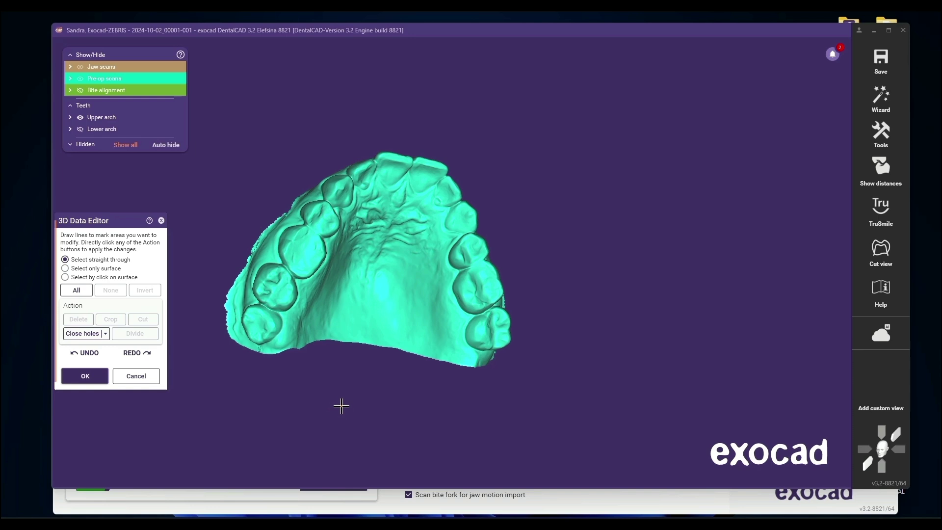
# Switch to the lower arch, delete the stray flap beyond the left molars, and apply edits
pyautogui.press('h')
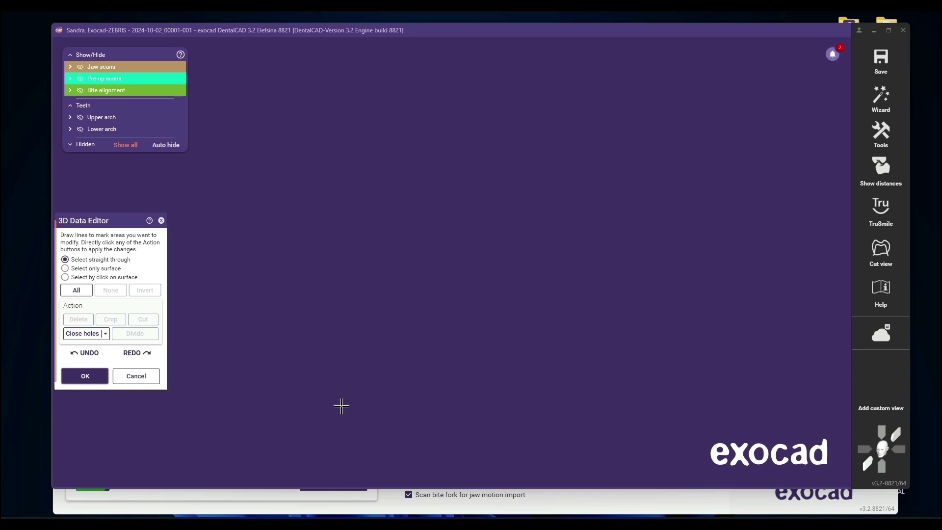
pyautogui.press('h')
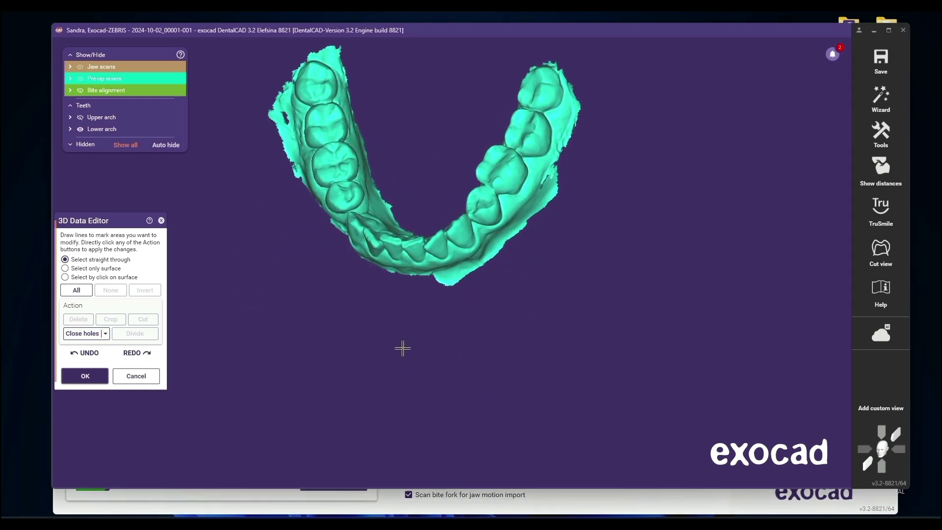
pyautogui.moveTo(381, 318); pyautogui.dragTo(434, 433, button='right')
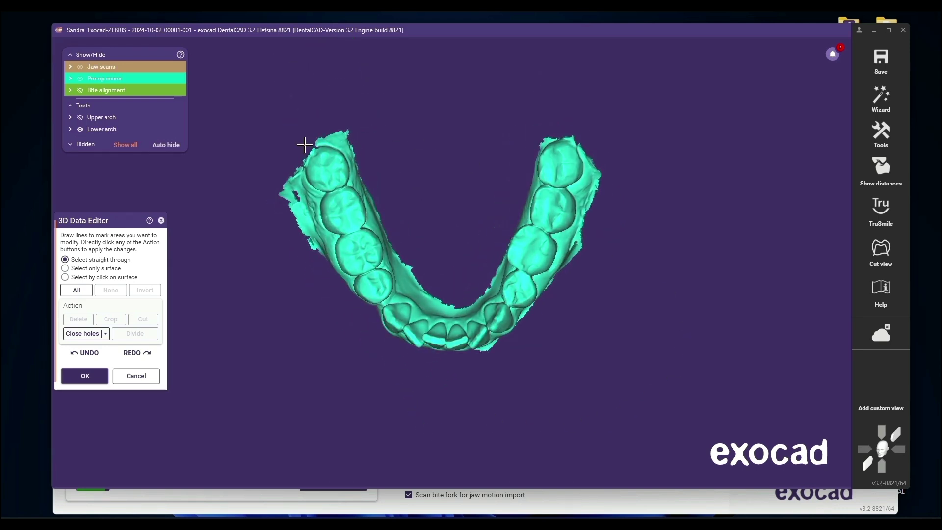
pyautogui.moveTo(305, 142)
pyautogui.mouseDown()
pyautogui.moveTo(375, 132)
pyautogui.moveTo(312, 95)
pyautogui.moveTo(301, 124)
pyautogui.mouseUp()
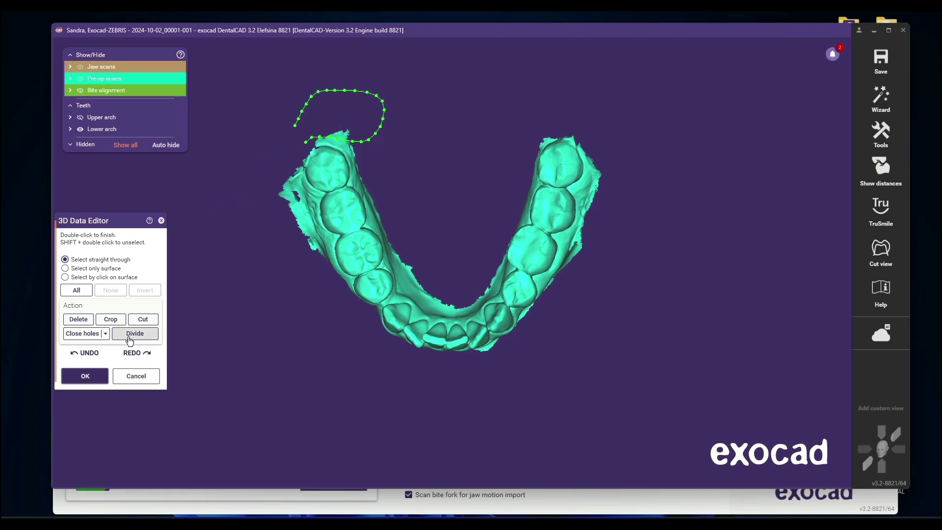
pyautogui.click(78, 319)
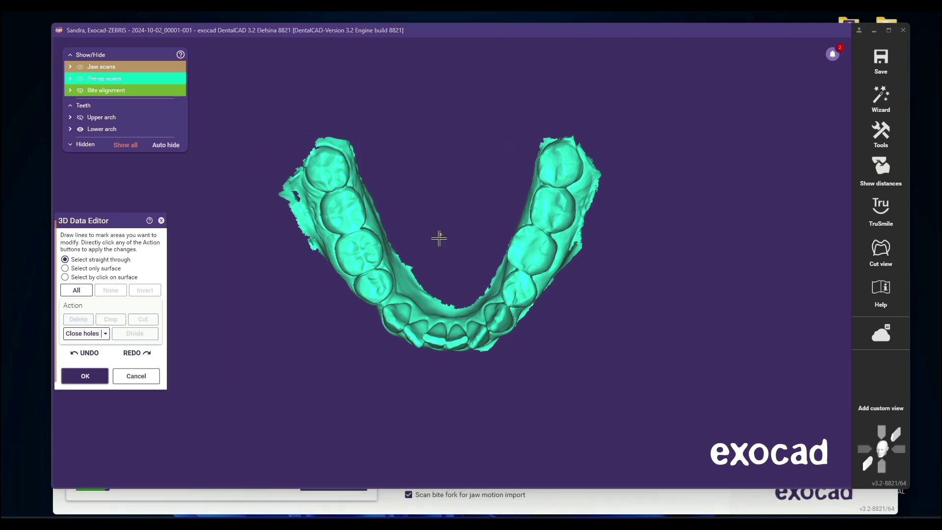
pyautogui.click(85, 376)
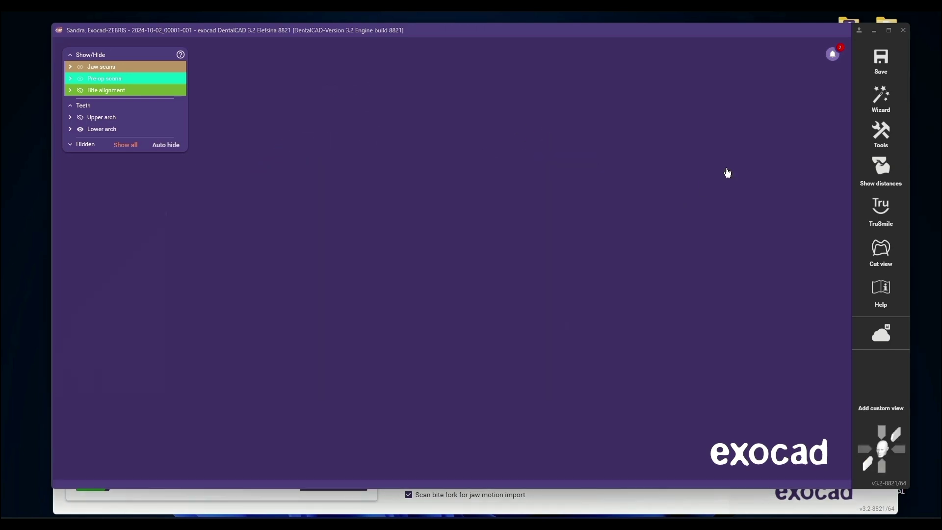
# Return to Wizard mode, check the pre-op placement, and advance to Virtual Articulator
pyautogui.click(881, 97)
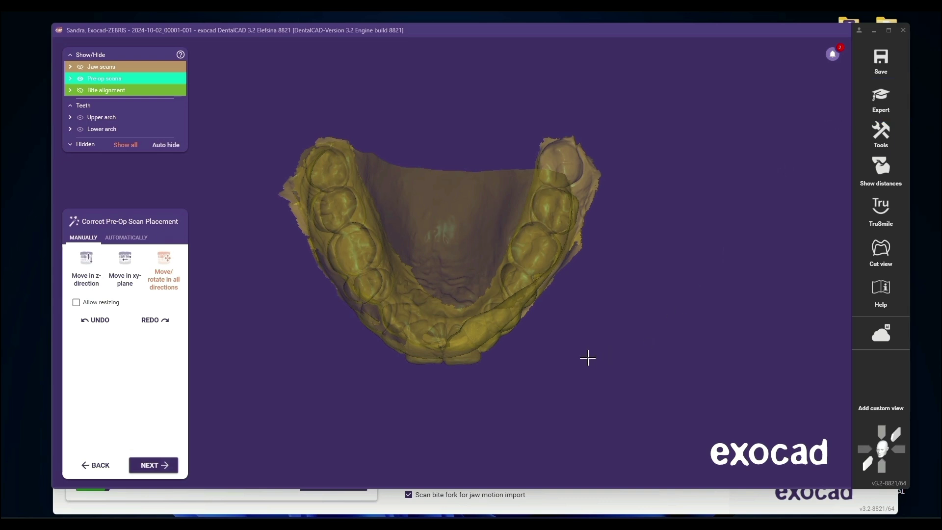
pyautogui.moveTo(587, 357); pyautogui.dragTo(496, 395, button='right')
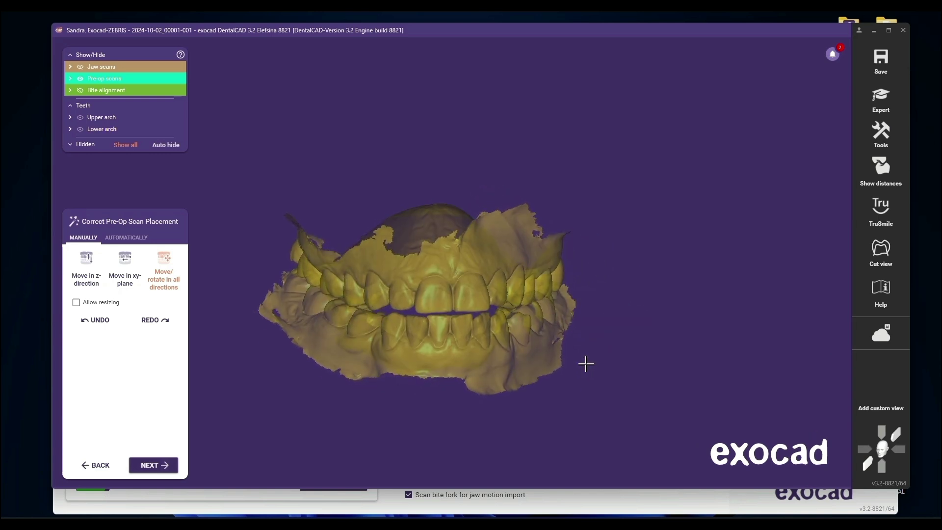
pyautogui.click(150, 467)
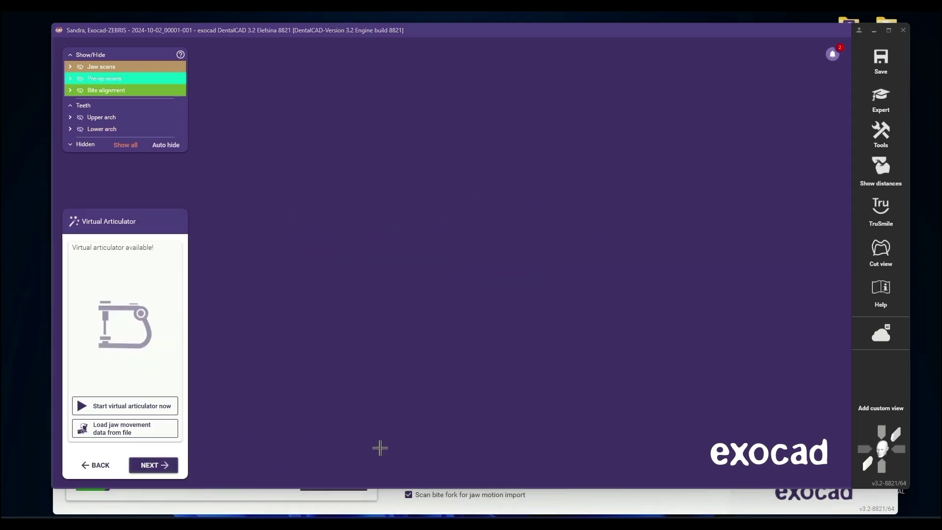
# Start the virtual articulator, dismiss the jaw correction prompt, and keep the 0.581 mm gap
pyautogui.click(121, 408)
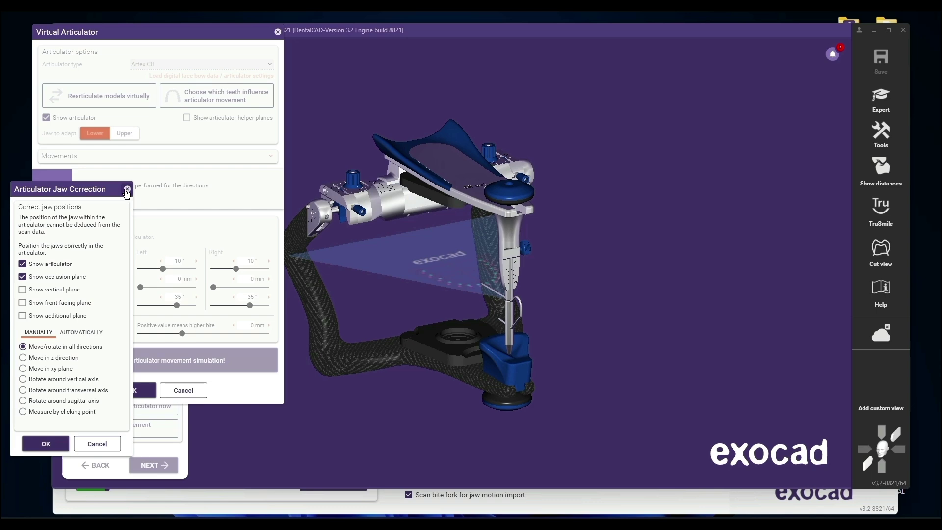
pyautogui.click(127, 189)
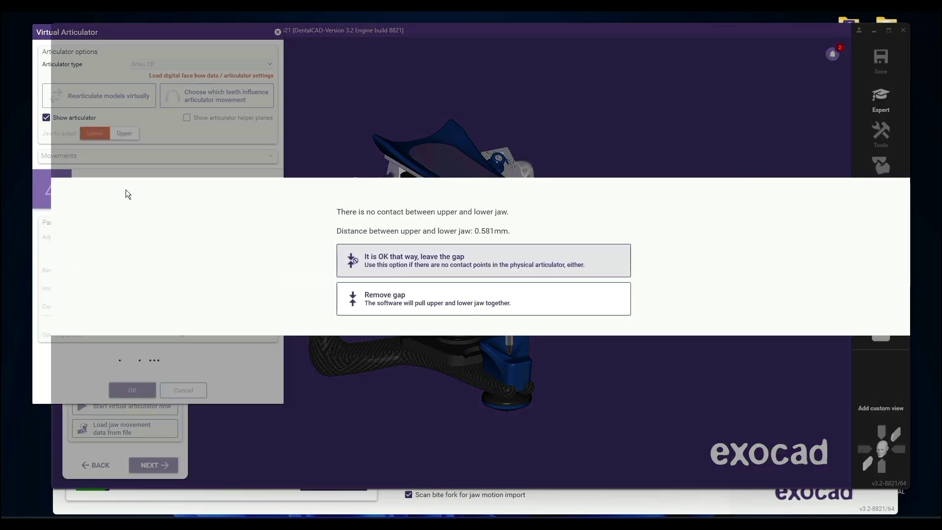
pyautogui.click(488, 260)
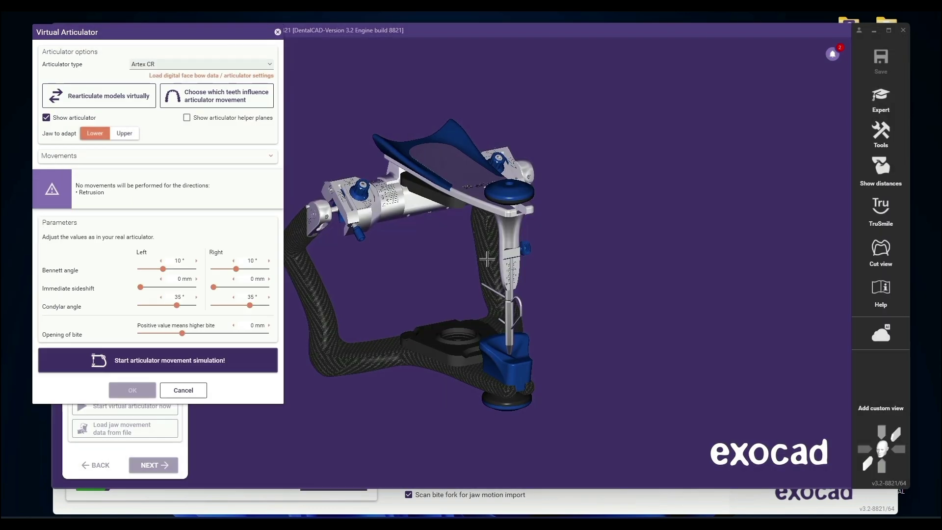
# Load the exported Zebris jaw movement file as face-bow data and keep the 0.522 mm gap
pyautogui.click(184, 75)
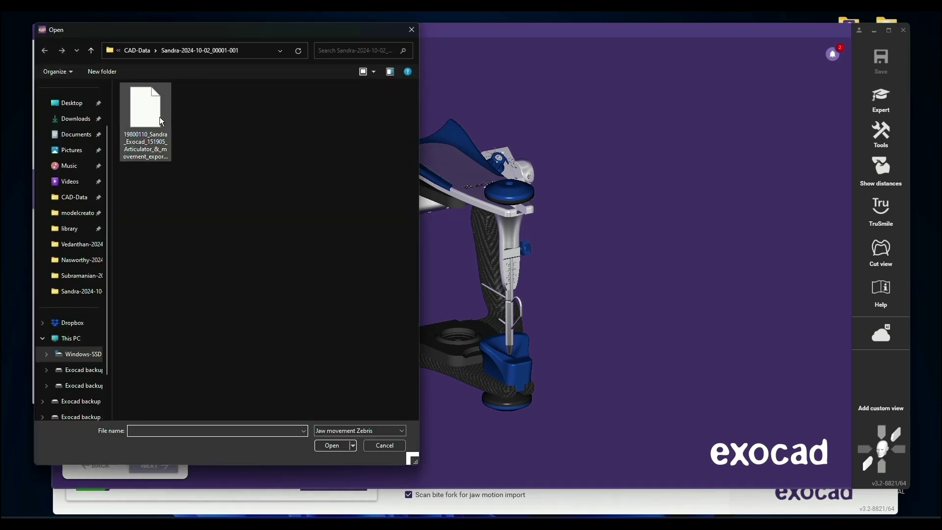
pyautogui.doubleClick(145, 110)
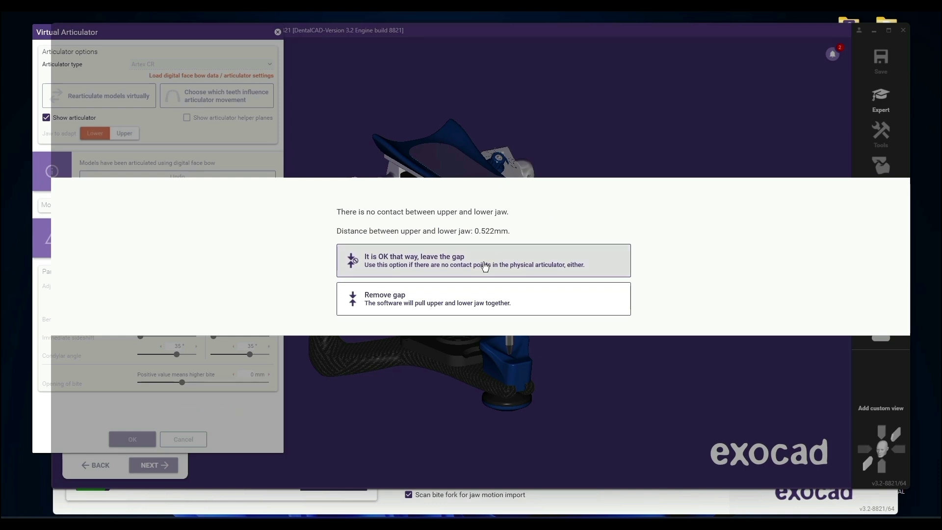
pyautogui.click(483, 263)
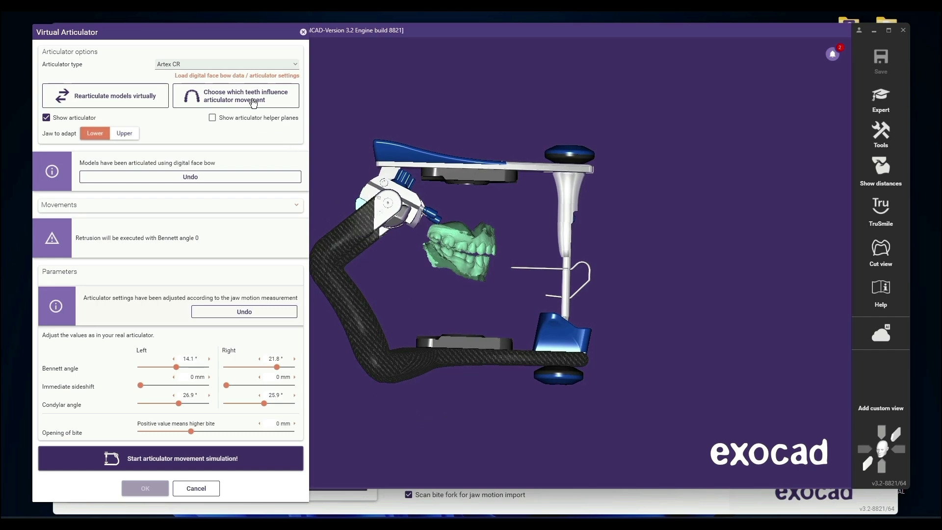
# Select the Artex CR Flat Table articulator and leave the gap between the jaws
pyautogui.click(296, 66)
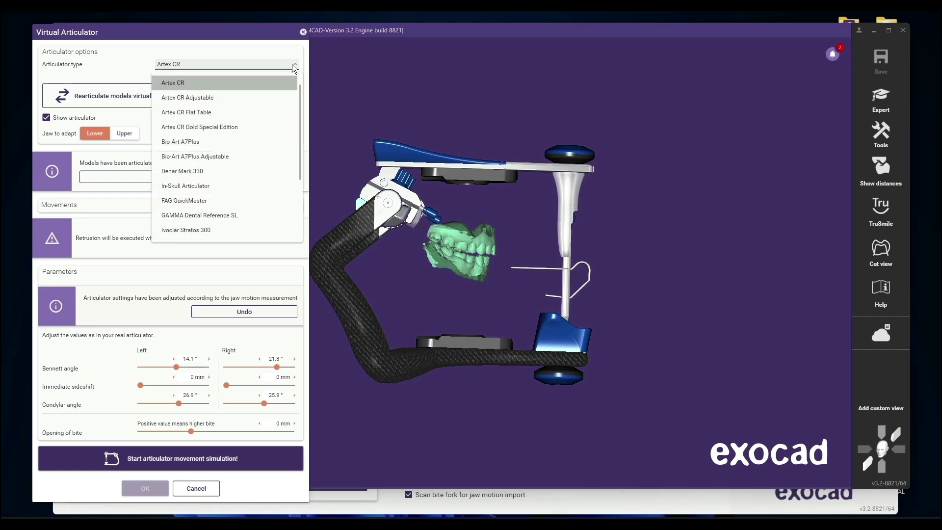
pyautogui.click(176, 113)
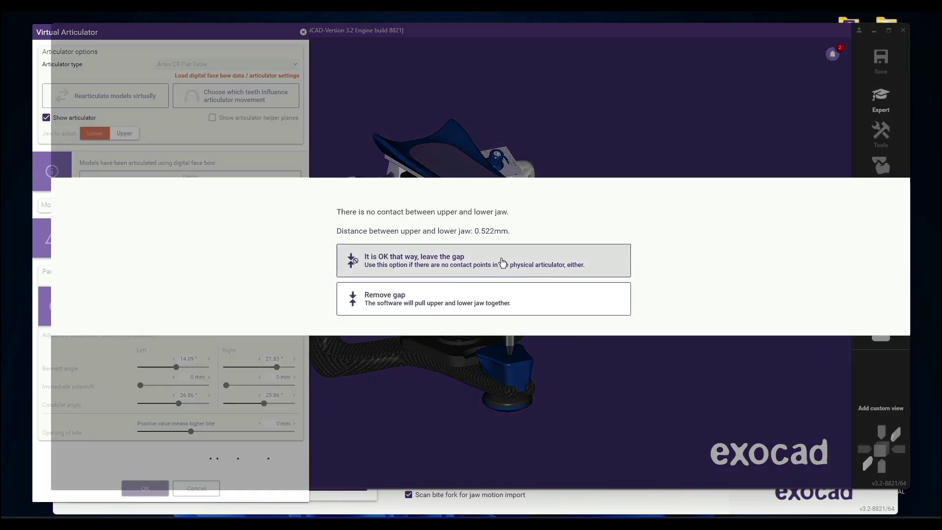
pyautogui.click(500, 261)
# From a side view, lower the bite opening to -2.8 mm, then run the movement simulation
pyautogui.click(865, 453)
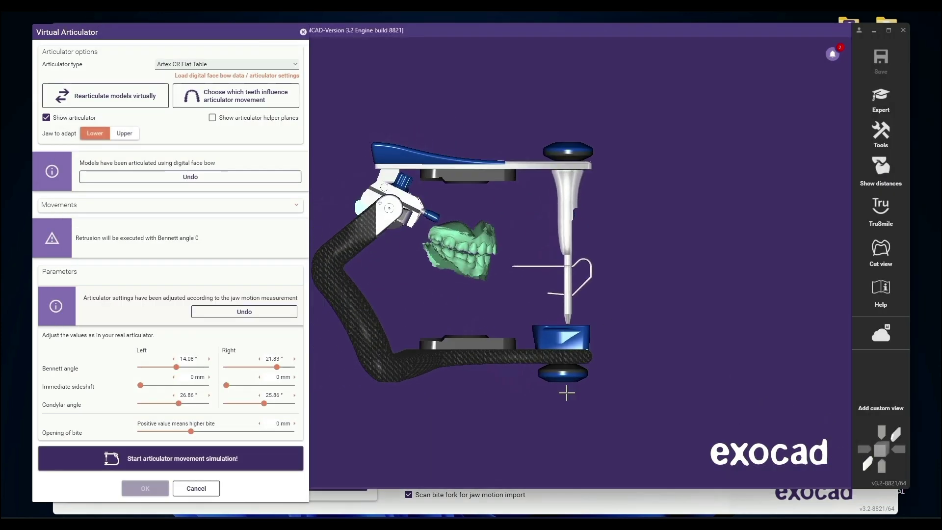
pyautogui.scroll(3, 473, 315)
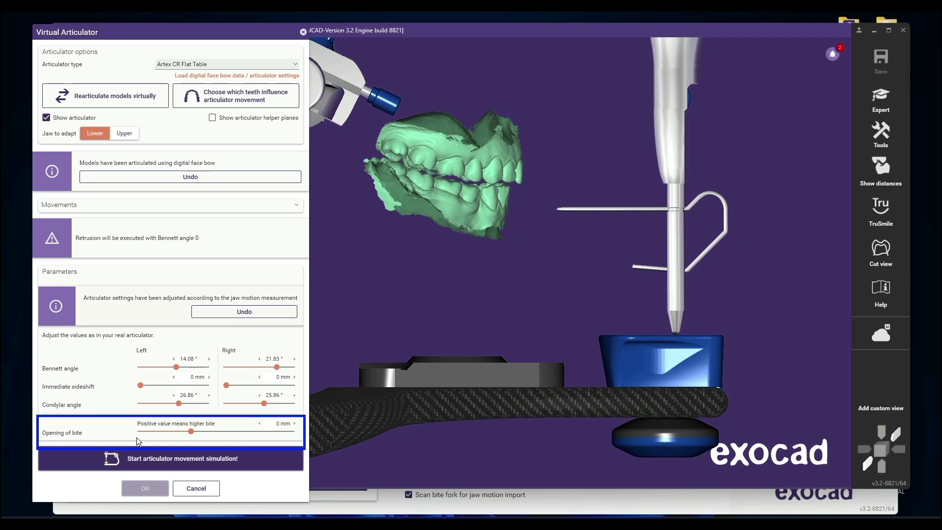
pyautogui.click(259, 424)
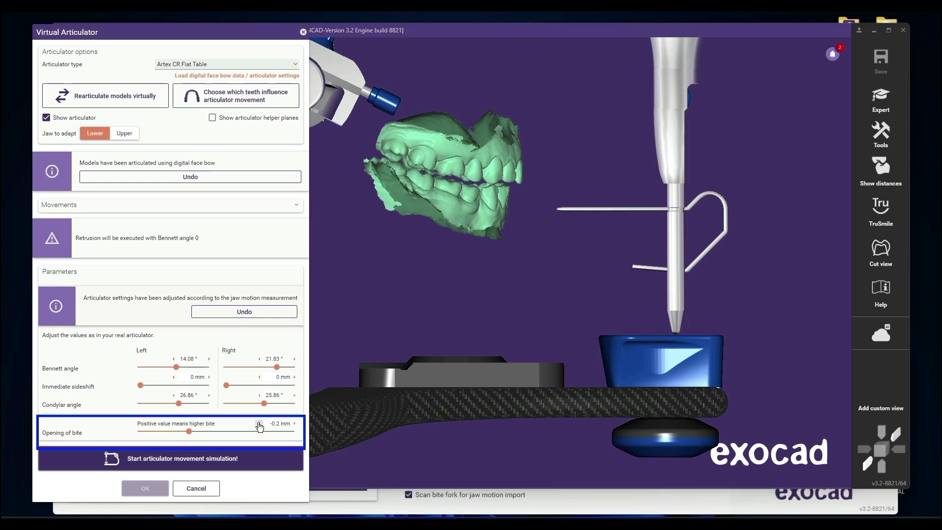
pyautogui.click(259, 423)
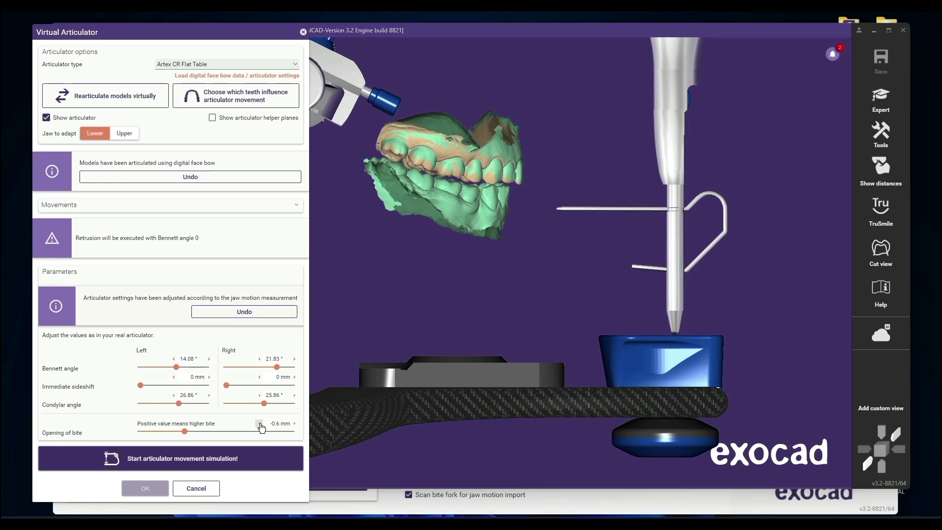
pyautogui.click(259, 425)
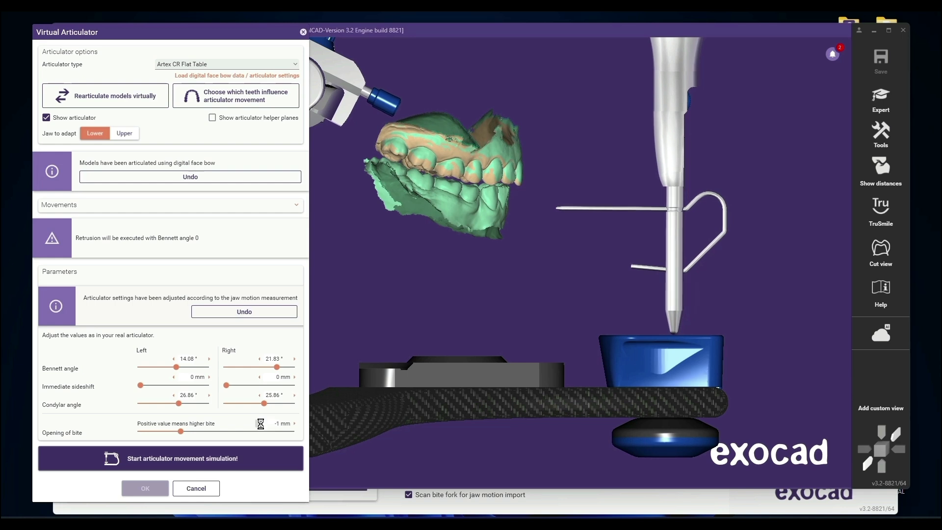
pyautogui.click(260, 425)
pyautogui.click(259, 424)
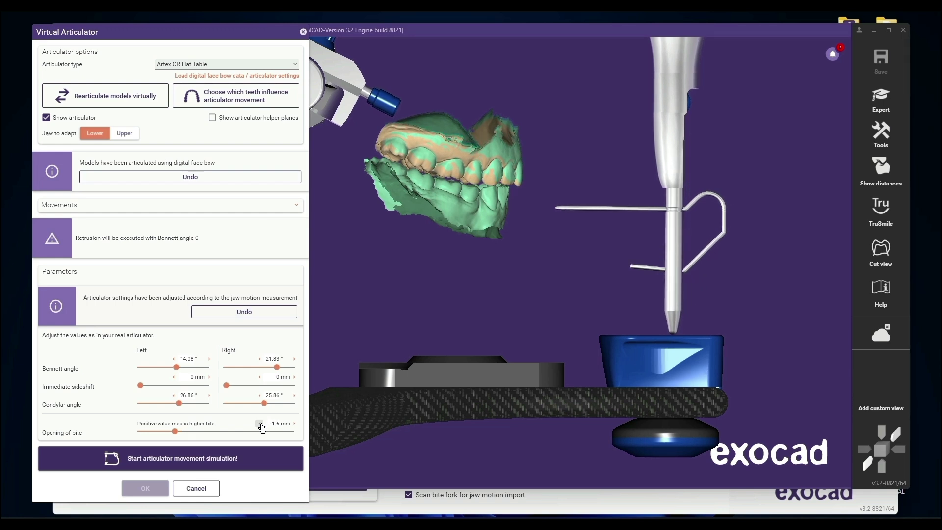
pyautogui.click(261, 424)
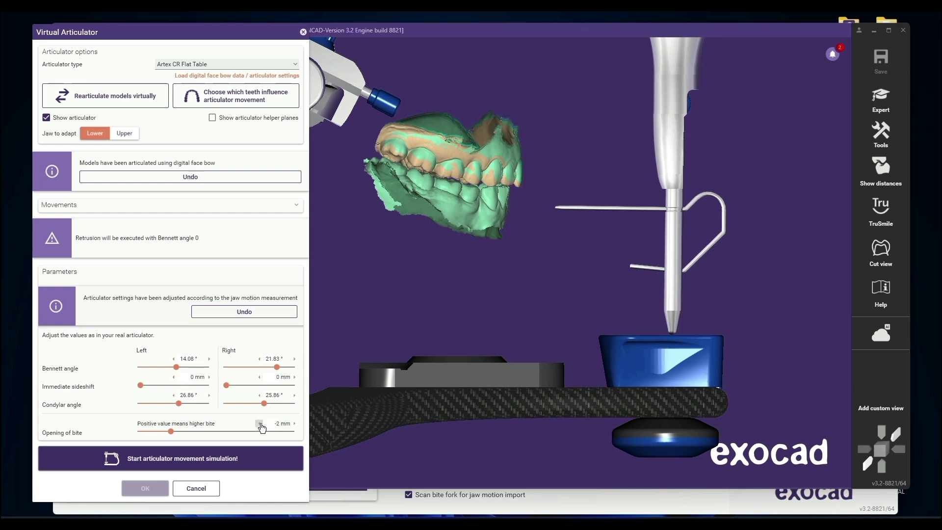
pyautogui.click(261, 425)
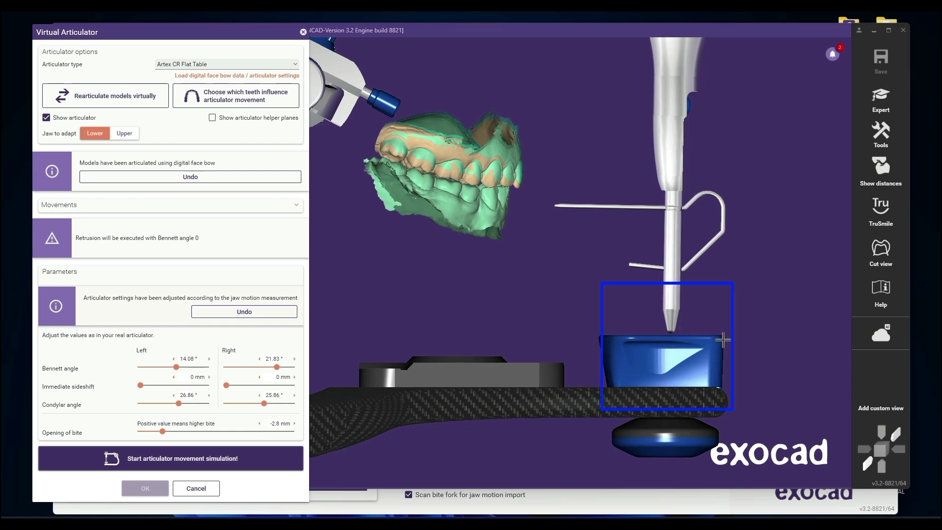
pyautogui.click(162, 459)
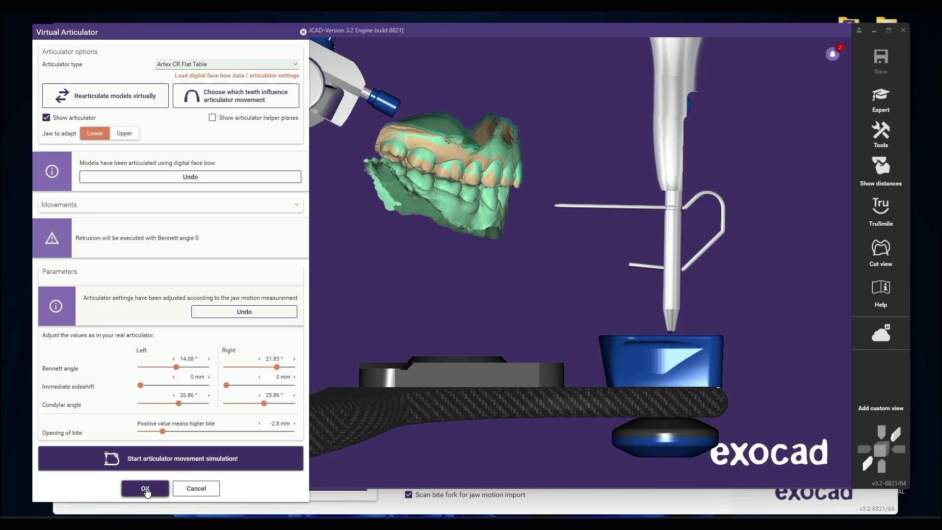
# Accept the articulator settings and keep the raised bite position
pyautogui.click(146, 489)
pyautogui.click(405, 279)
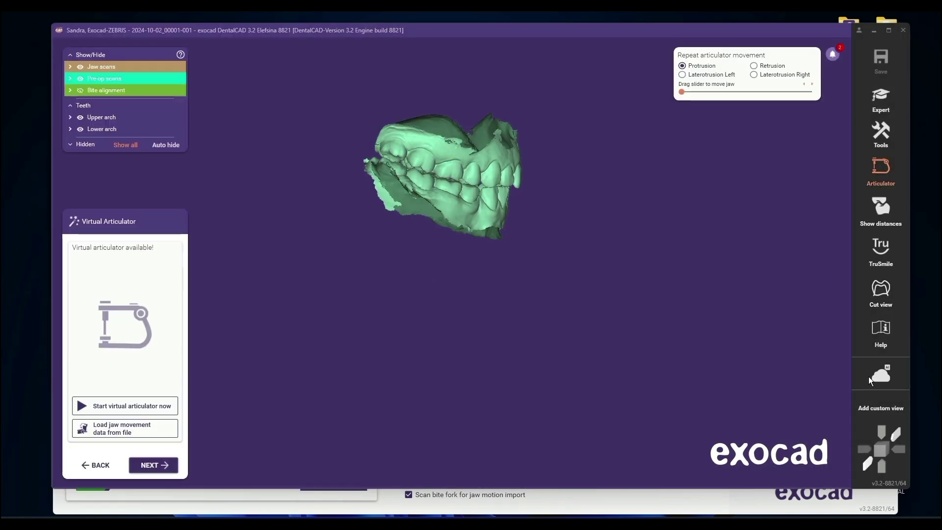
pyautogui.click(882, 469)
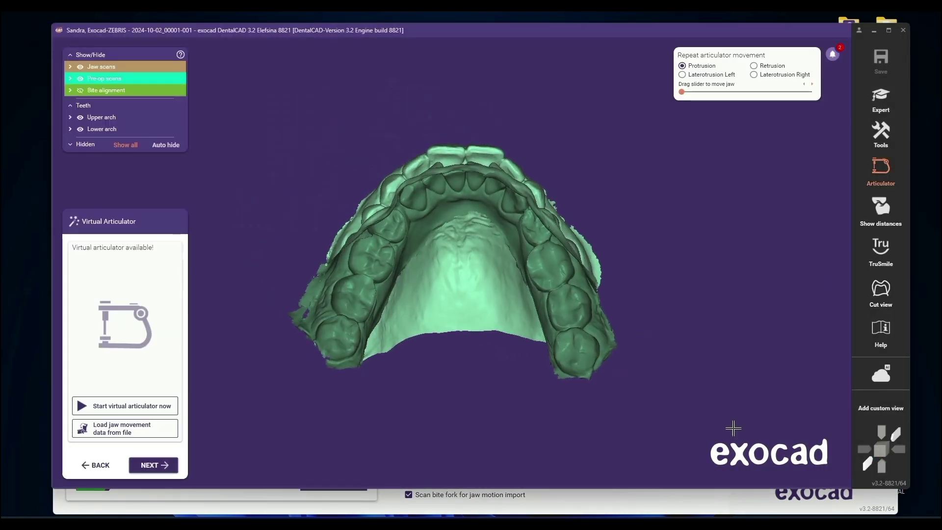
# Show the jaw distance map with contact areas and dynamic checking, seen from the front
pyautogui.click(883, 209)
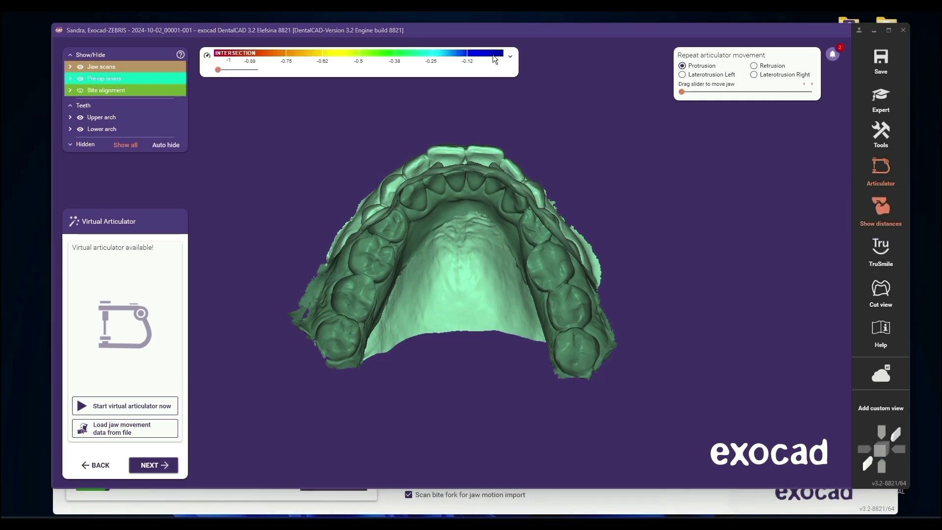
pyautogui.click(510, 57)
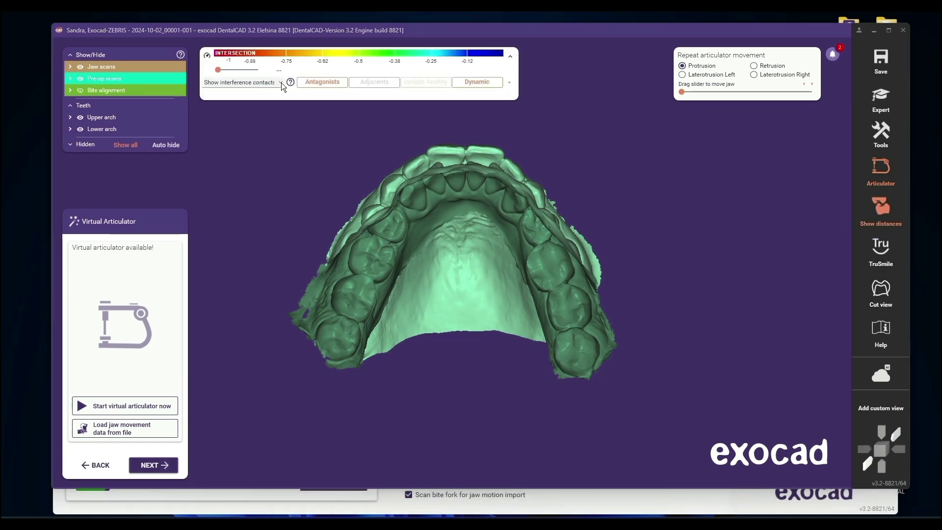
pyautogui.click(281, 82)
pyautogui.click(258, 130)
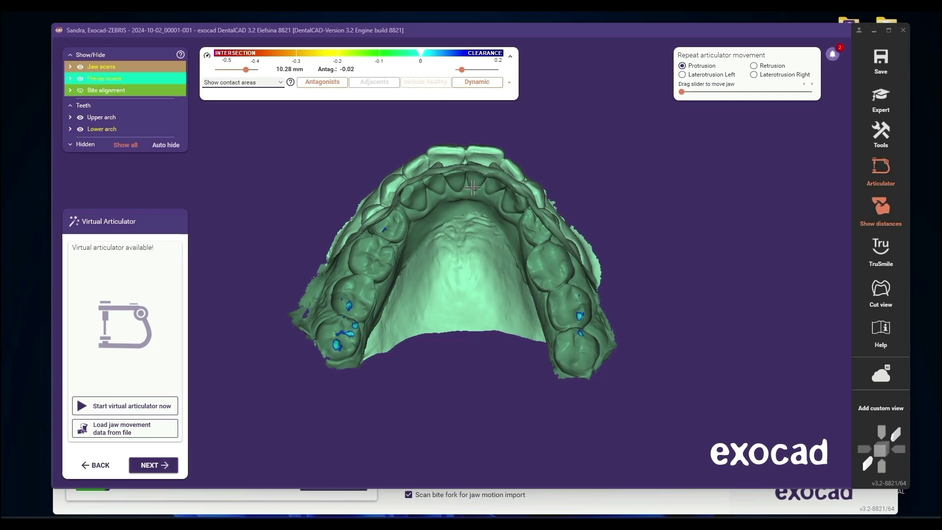
pyautogui.click(485, 86)
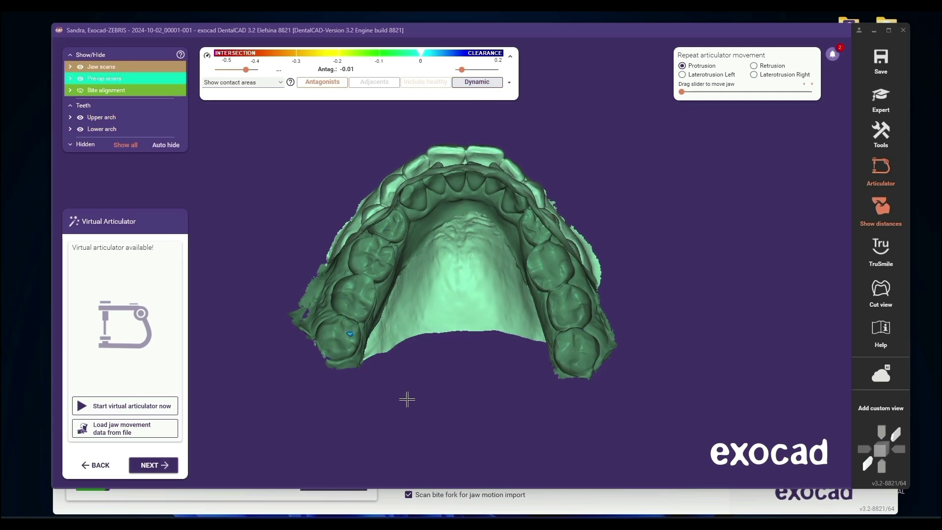
pyautogui.press('1')
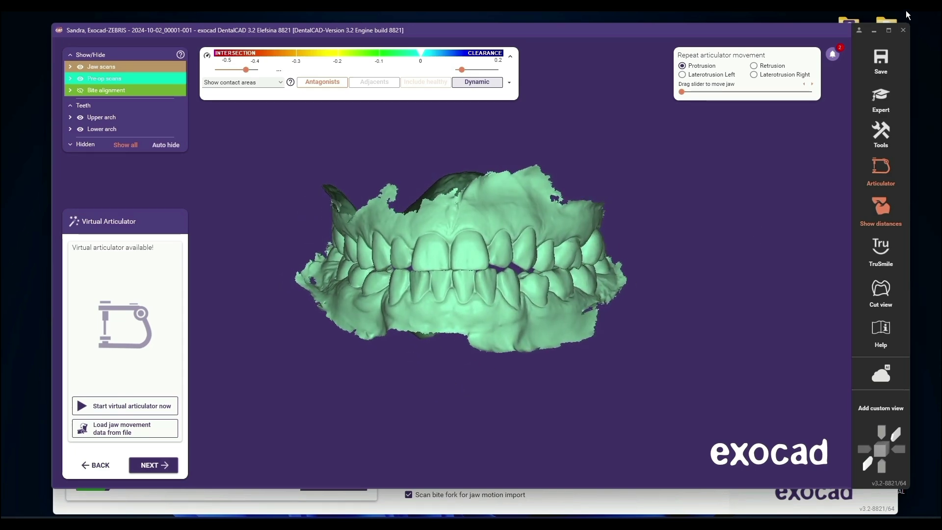
# Save the scene under the new name 'Zebris 1st contact'
pyautogui.rightClick(881, 62)
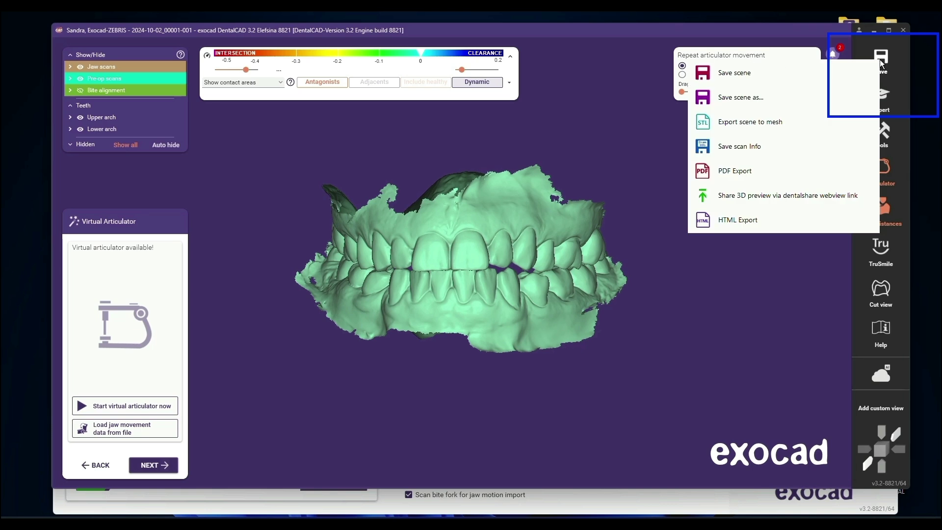
pyautogui.click(739, 98)
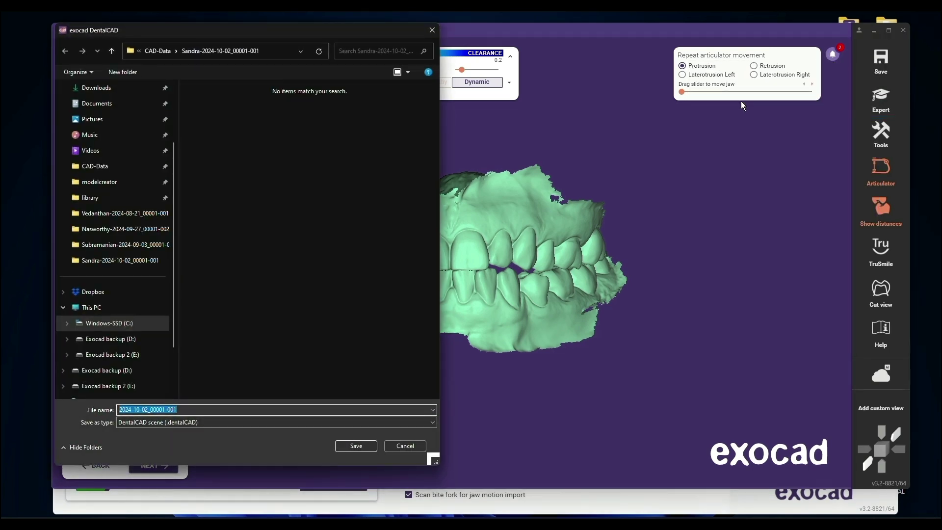
pyautogui.write('Zebris 1st contact')
pyautogui.click(356, 445)
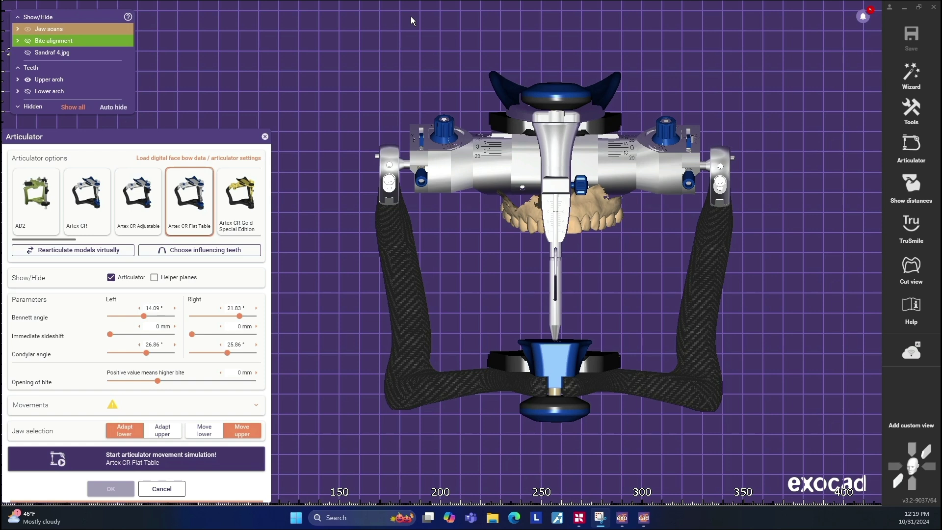
# Hide the lower jaw scan and the articulator, and display the patient's smile photo
pyautogui.click(39, 52)
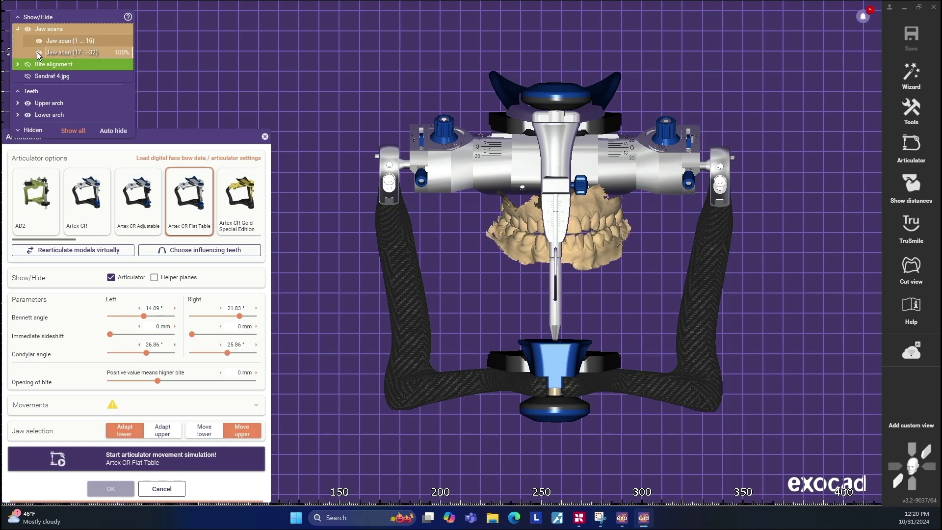
pyautogui.click(39, 52)
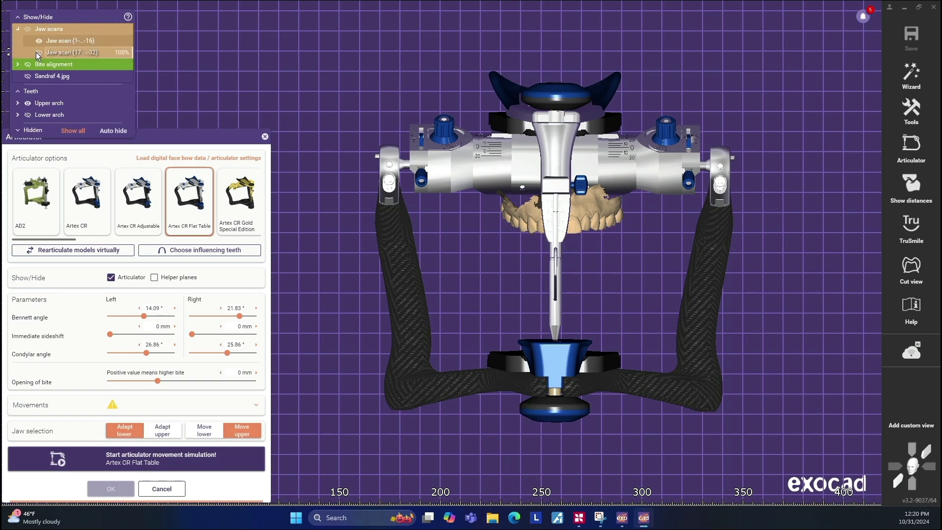
pyautogui.click(111, 277)
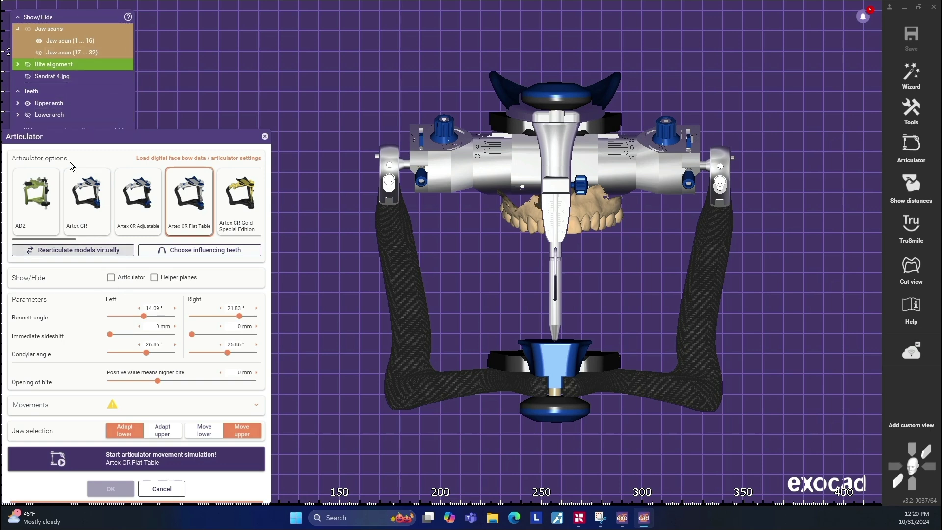
pyautogui.click(28, 77)
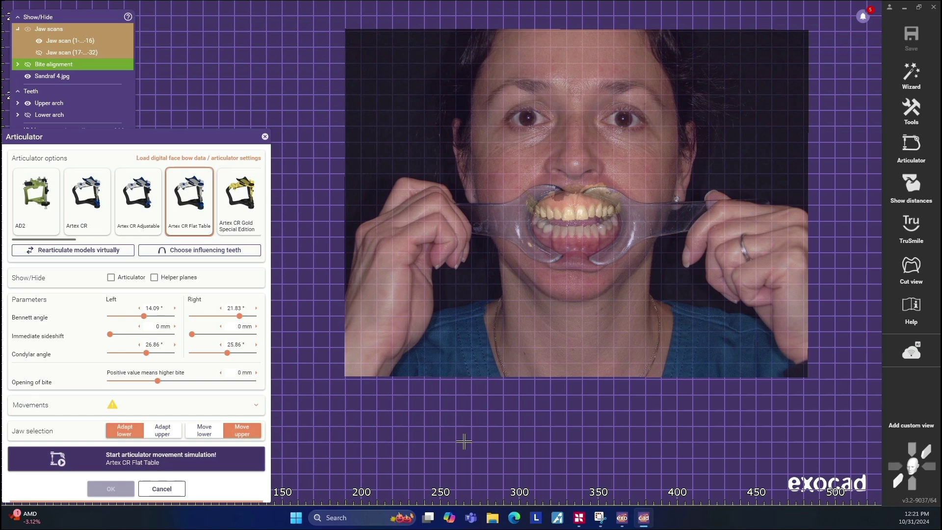
# Show the articulator over the face photo, zooming and panning to centre both
pyautogui.click(27, 76)
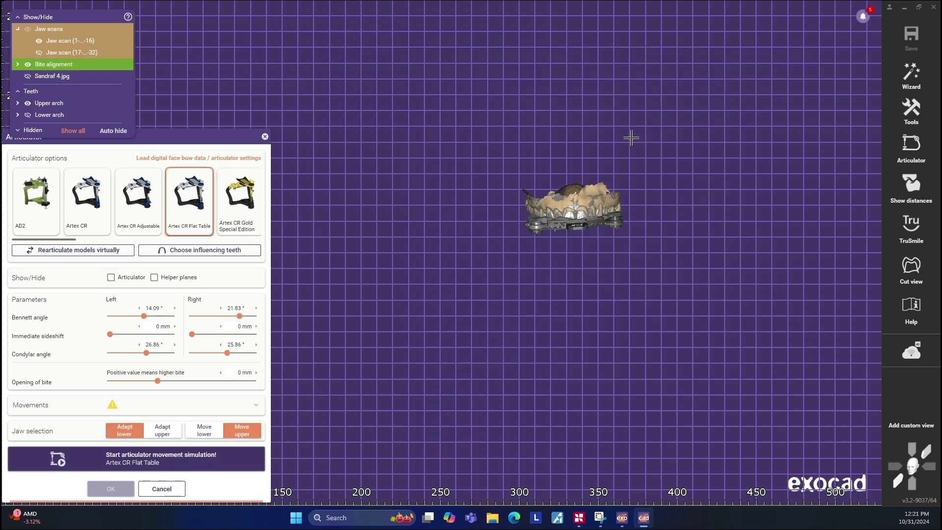
pyautogui.scroll(3, 548, 263)
pyautogui.scroll(1, 548, 264)
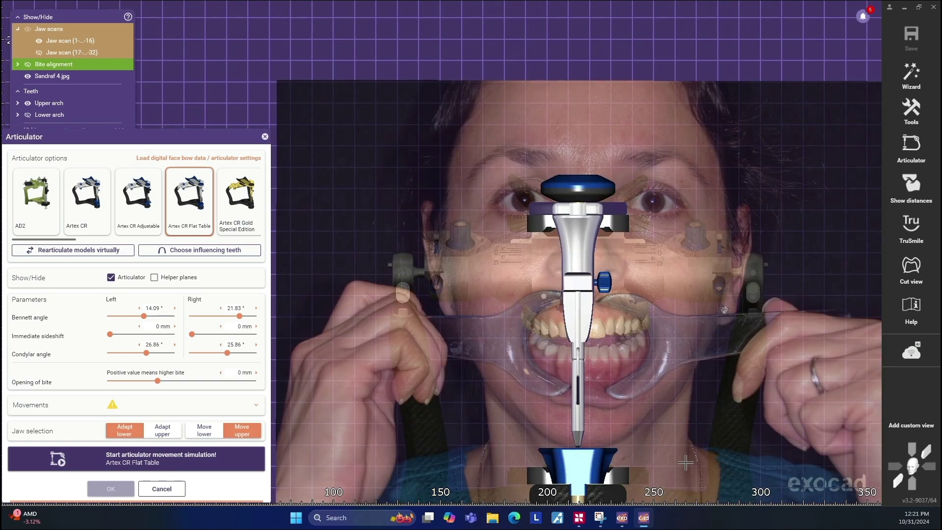
pyautogui.moveTo(700, 455); pyautogui.dragTo(660, 368, button='middle')
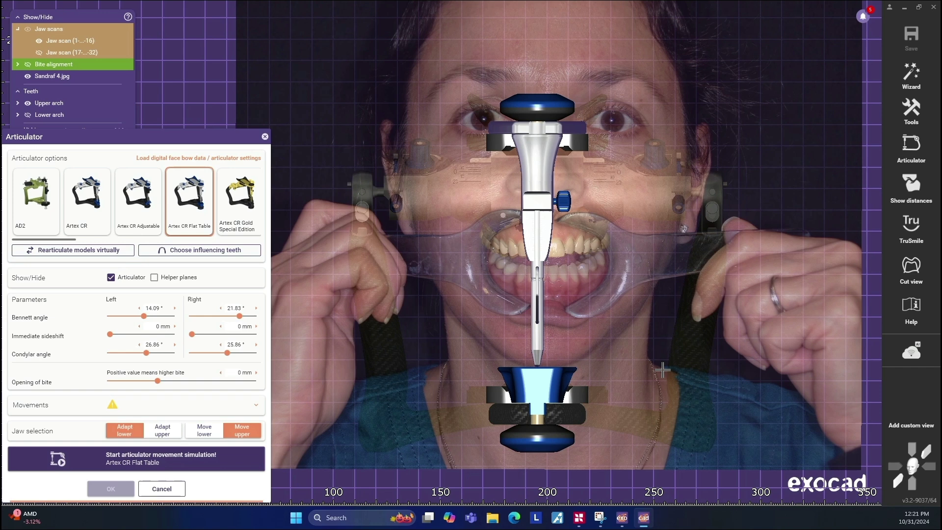